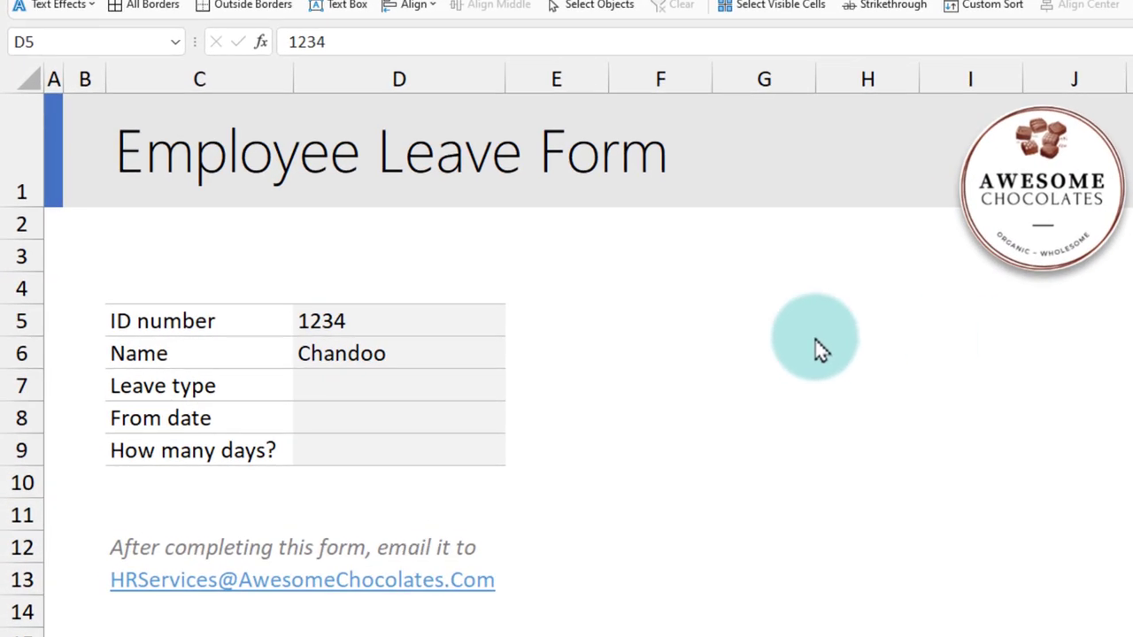
Give the empty Leave type cell a list validation with Sick, Casual, Annual, Other.
{"action": "left_click", "coordinate": [413, 324]}
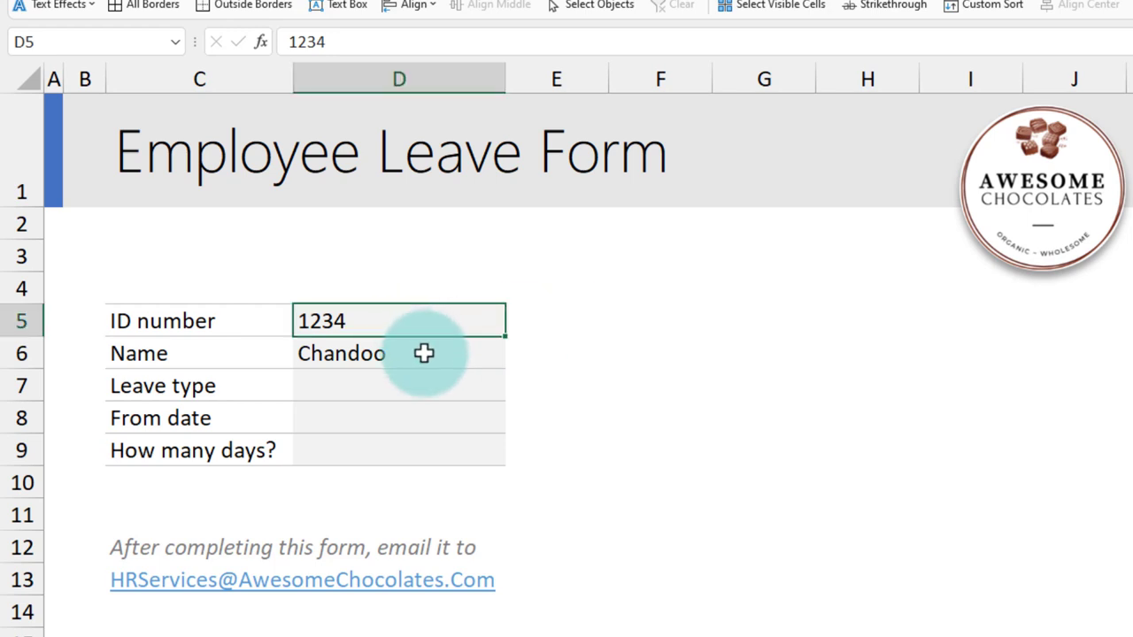
{"action": "left_click", "coordinate": [424, 354]}
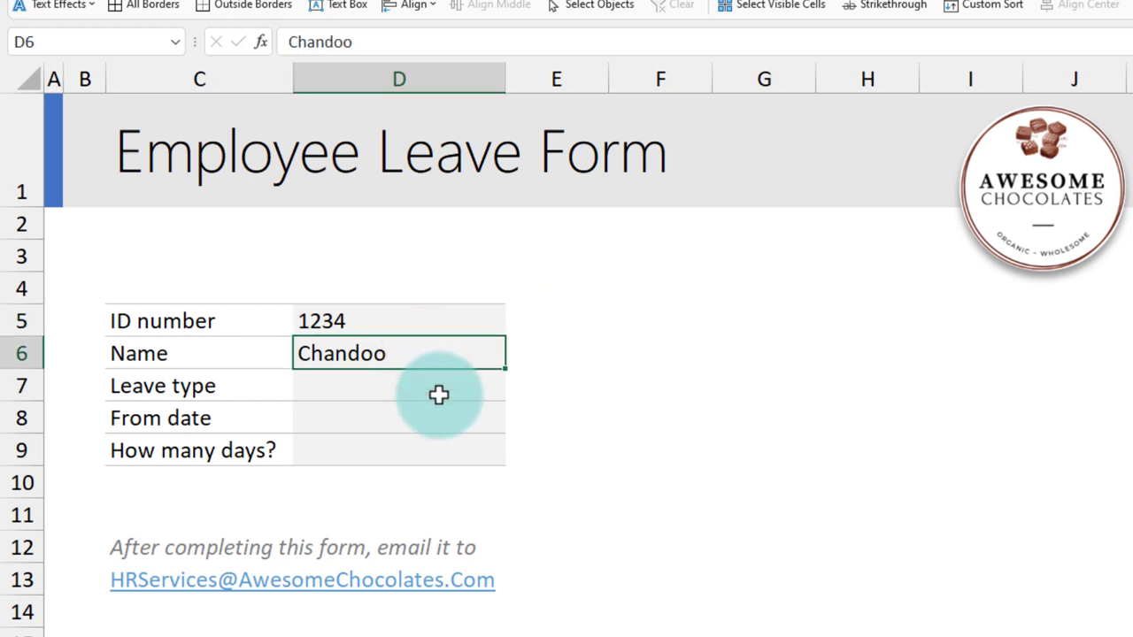
{"action": "left_click", "coordinate": [439, 395]}
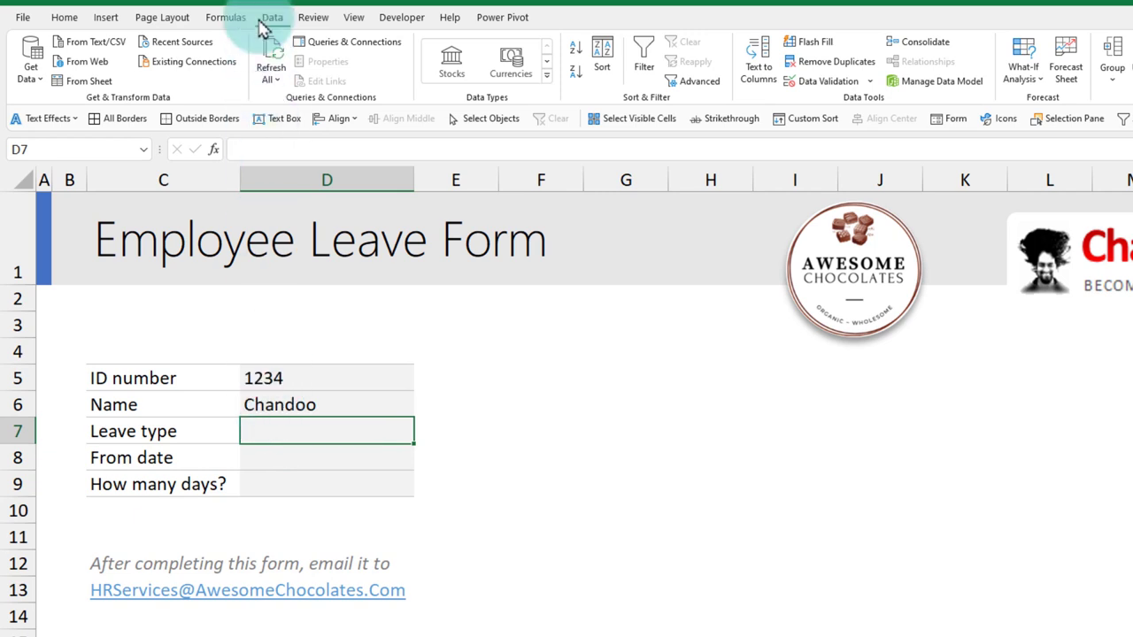
{"action": "left_click", "coordinate": [818, 83]}
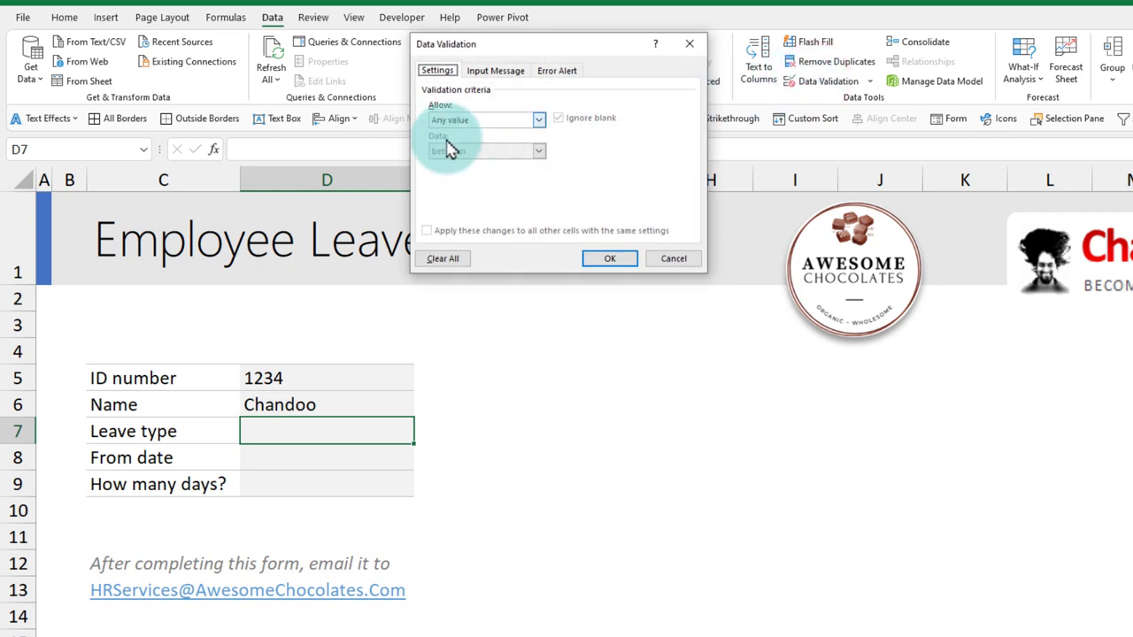
{"action": "left_click", "coordinate": [464, 122]}
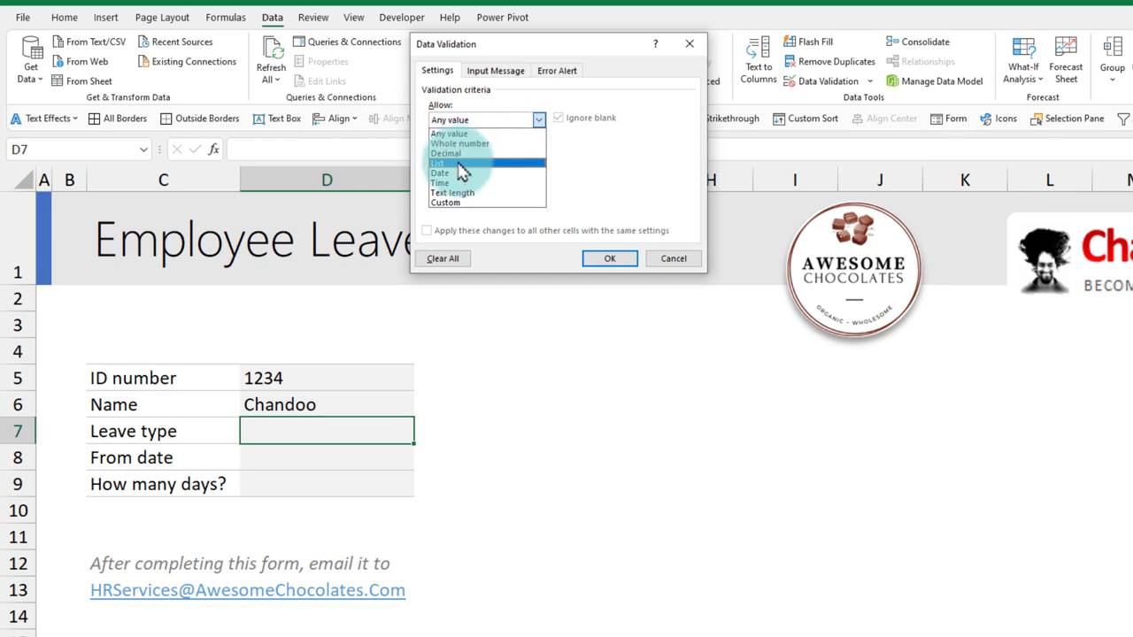
{"action": "left_click", "coordinate": [458, 166]}
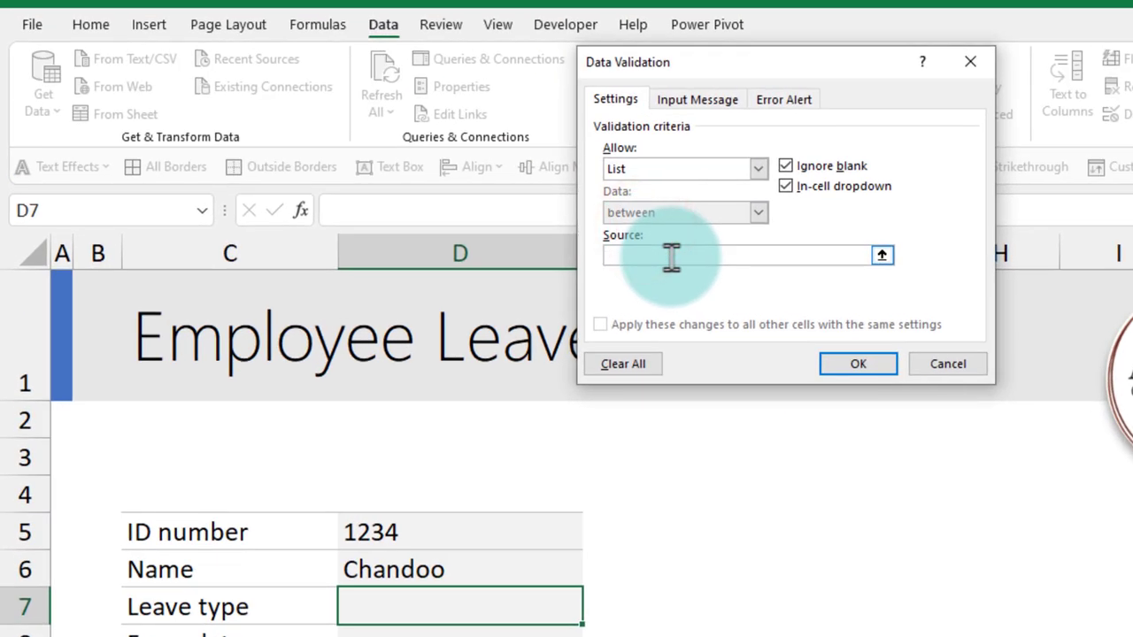
{"action": "left_click", "coordinate": [671, 257]}
{"action": "type", "text": "Sick, Casual, Annual, Other"}
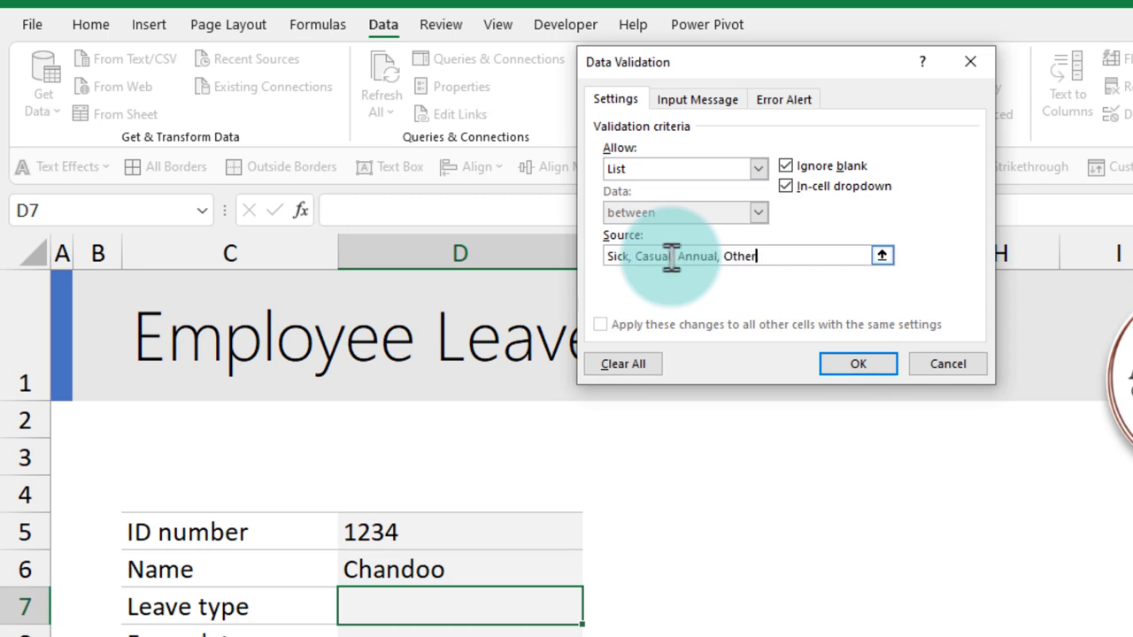
{"action": "left_click", "coordinate": [851, 365]}
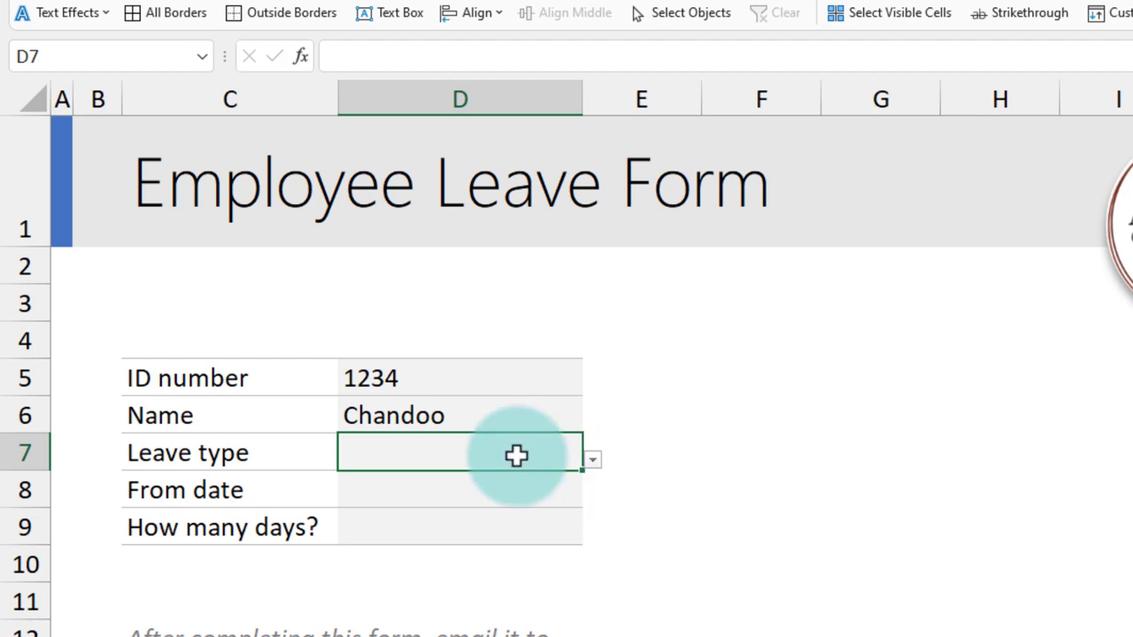
Choose Casual from the Leave type drop-down and move on to the From date cell.
{"action": "left_click", "coordinate": [506, 419]}
{"action": "left_click", "coordinate": [505, 449]}
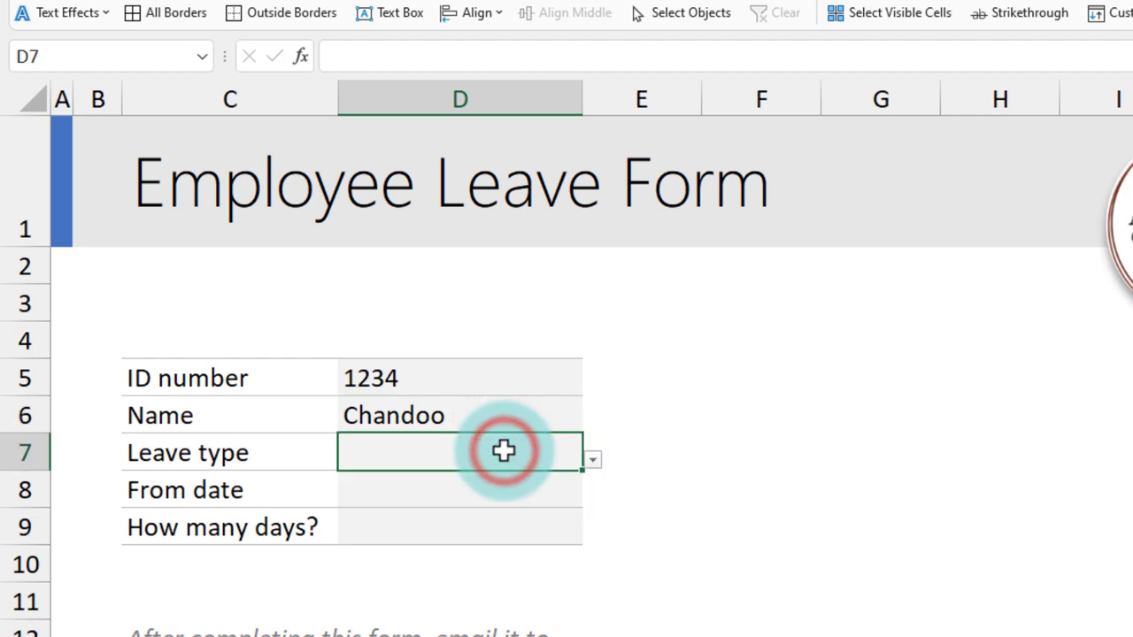
{"action": "left_click", "coordinate": [592, 459]}
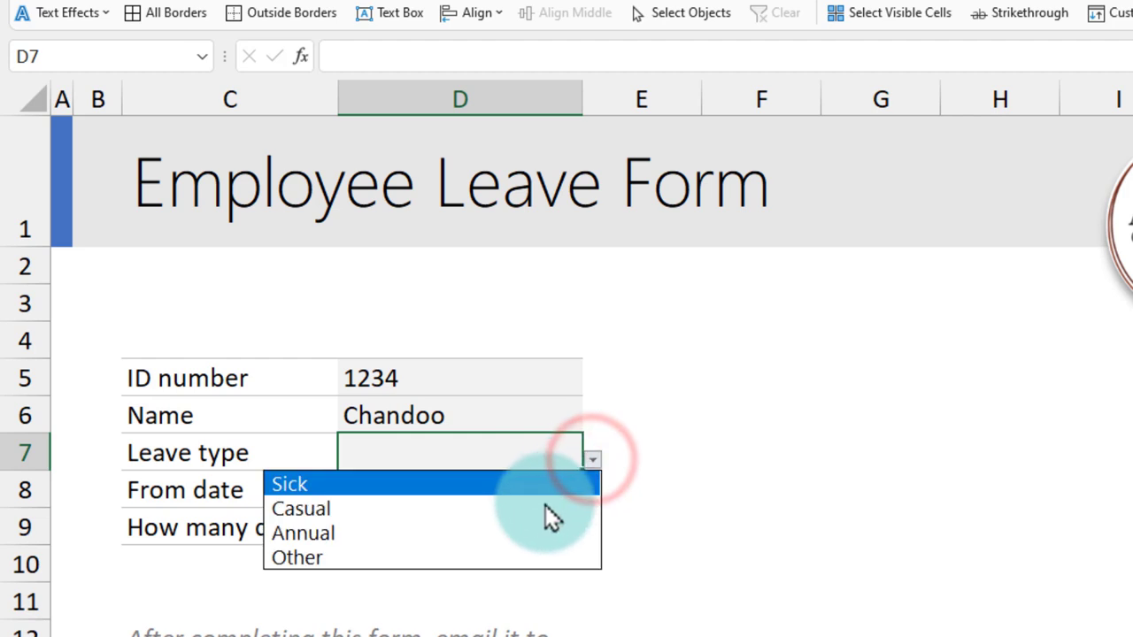
{"action": "key", "text": "Down"}
{"action": "key", "text": "Up"}
{"action": "key", "text": "Up"}
{"action": "key", "text": "Up"}
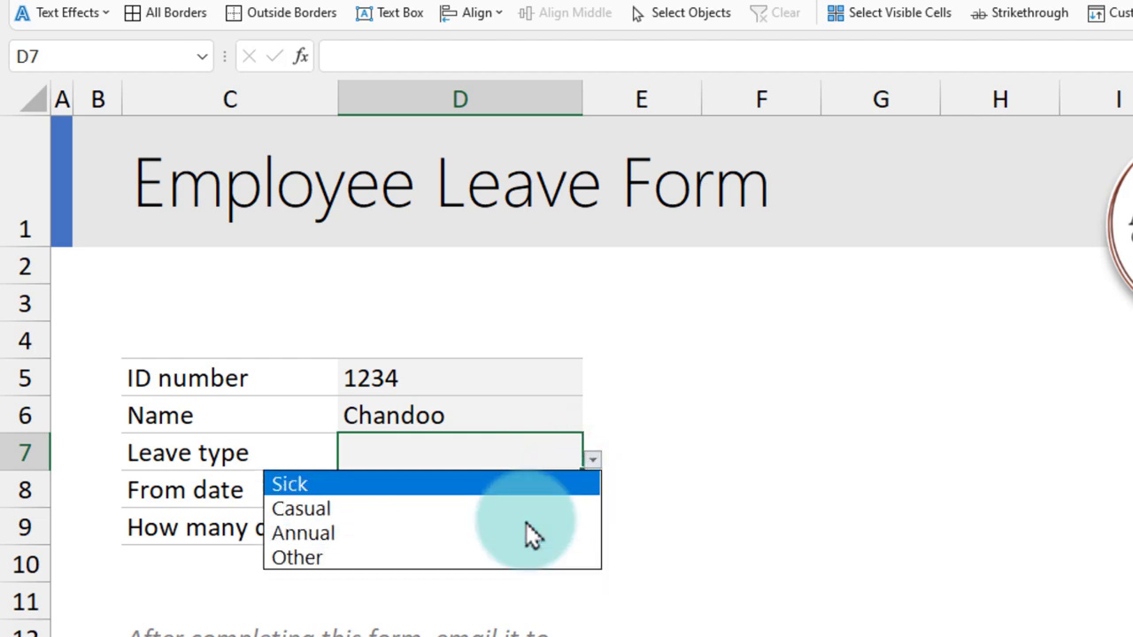
{"action": "left_click", "coordinate": [516, 510]}
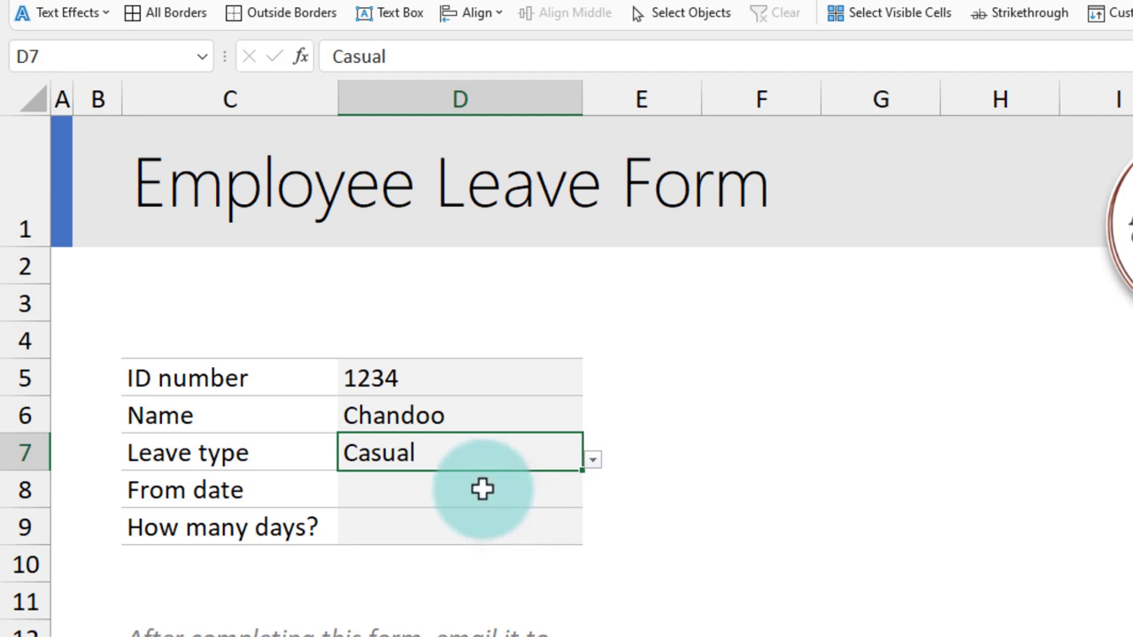
{"action": "left_click", "coordinate": [483, 490]}
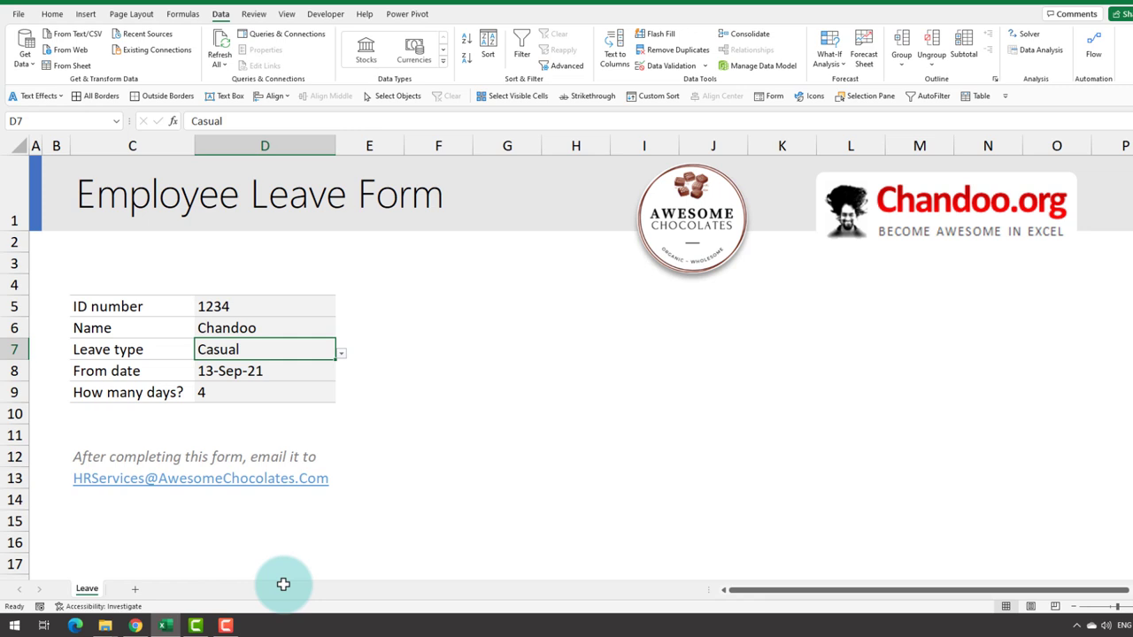
Add a Leave types sheet listing the four leave types in B3:B6, then return to the form.
{"action": "left_click", "coordinate": [134, 591]}
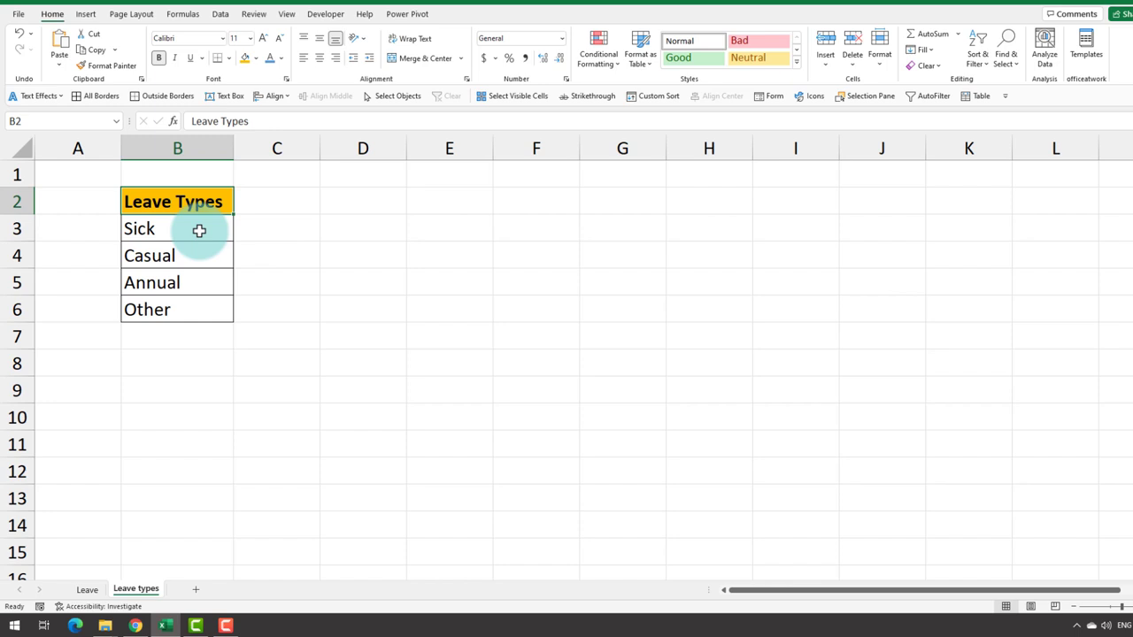
{"action": "left_click_drag", "start_coordinate": [159, 225], "coordinate": [148, 304]}
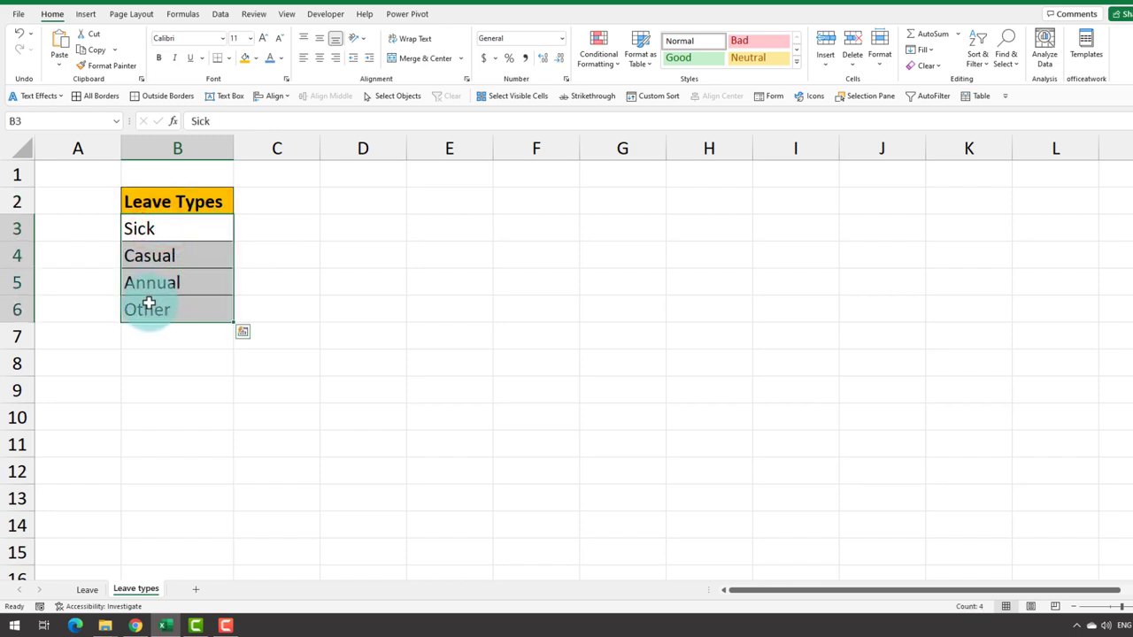
{"action": "left_click", "coordinate": [86, 591]}
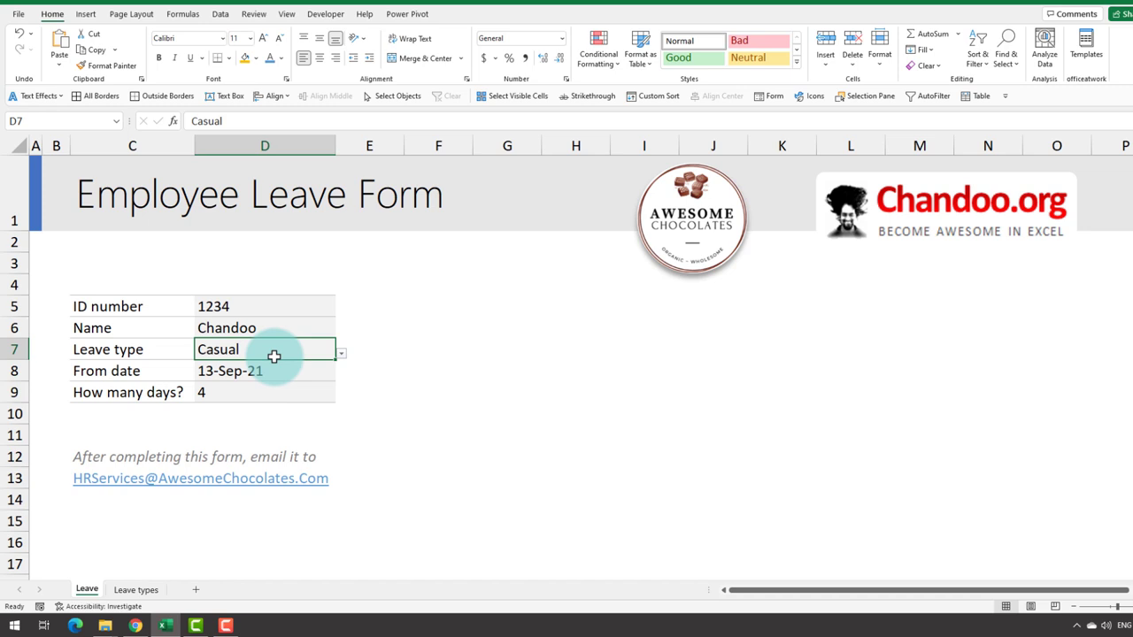
Replace the Leave type list source with the range 'Leave types'!B3:B6.
{"action": "key", "text": "alt+a"}
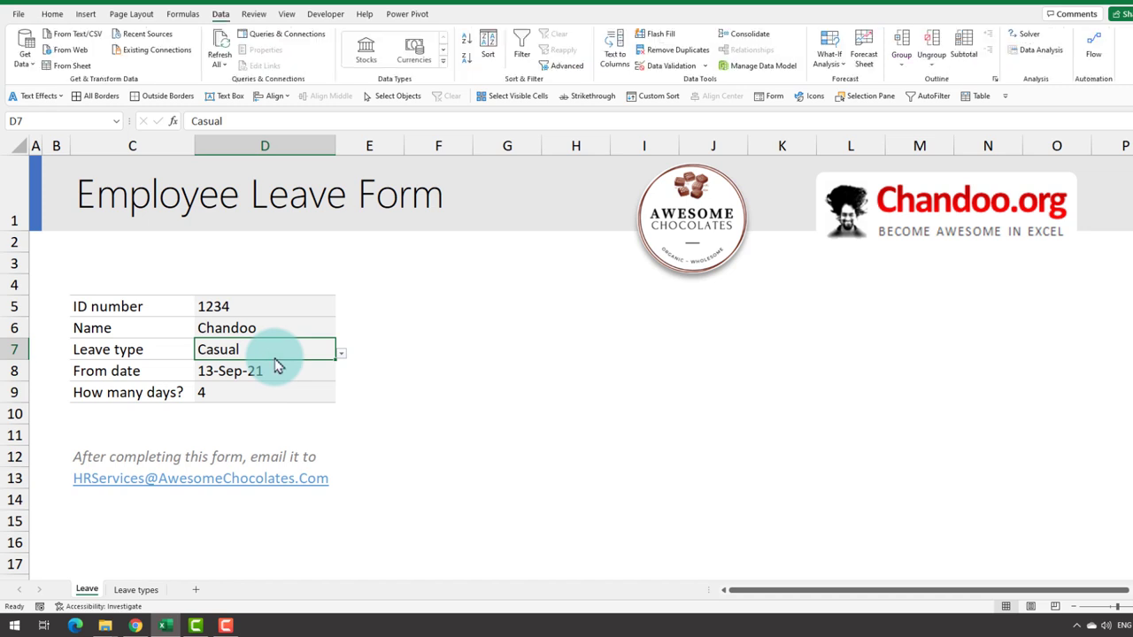
{"action": "left_click", "coordinate": [661, 67]}
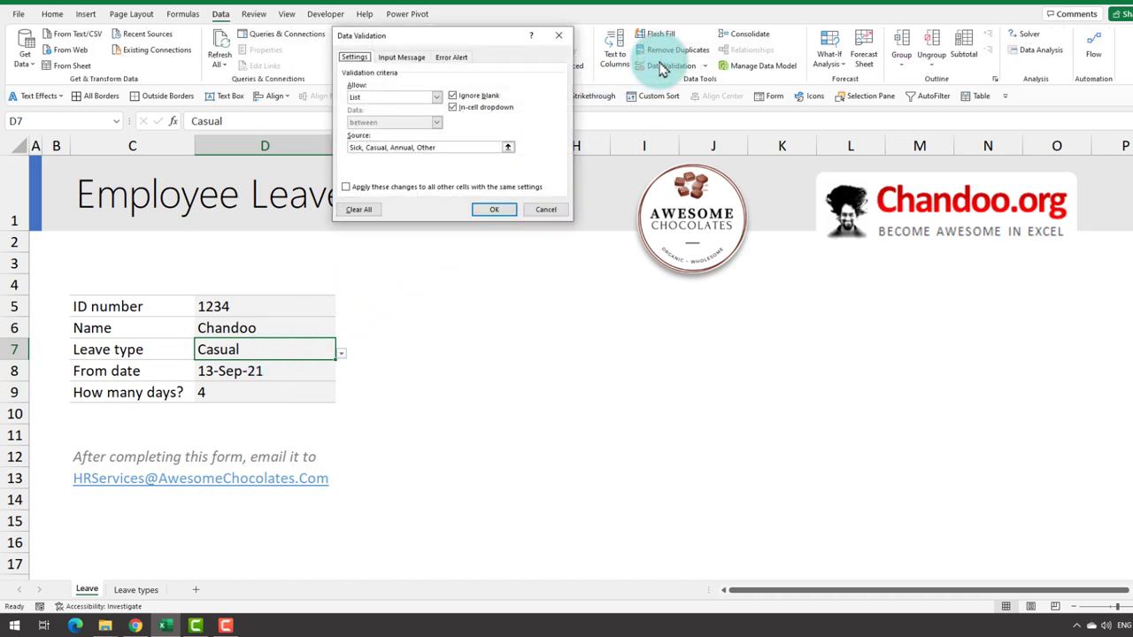
{"action": "left_click_drag", "start_coordinate": [351, 147], "coordinate": [510, 155]}
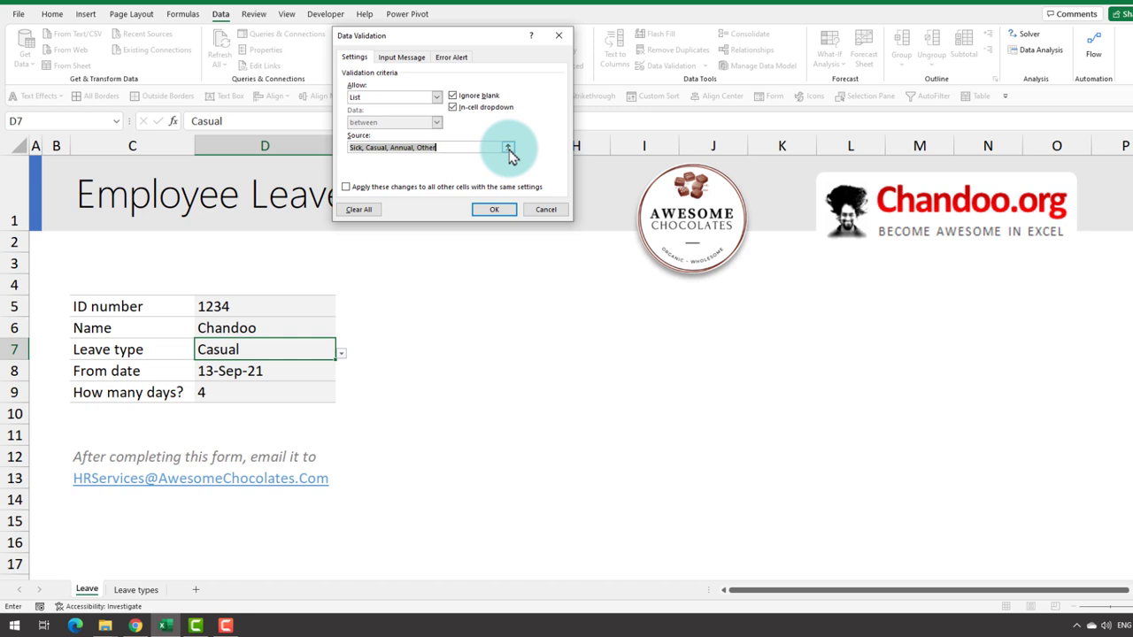
{"action": "left_click", "coordinate": [510, 154]}
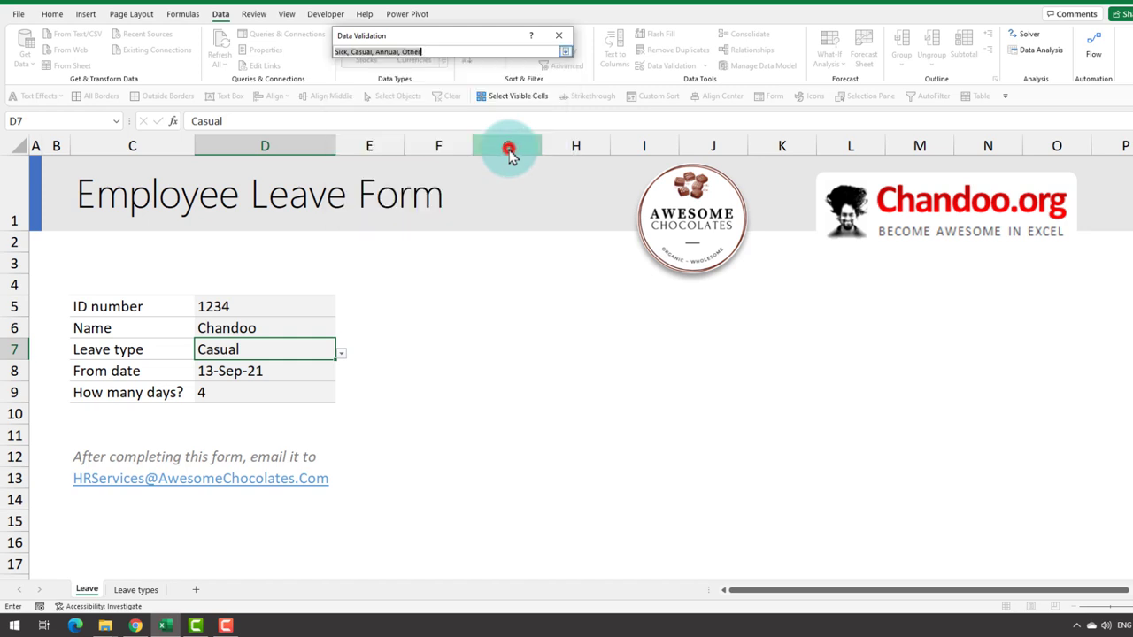
{"action": "left_click", "coordinate": [137, 591]}
{"action": "left_click_drag", "start_coordinate": [186, 226], "coordinate": [189, 309]}
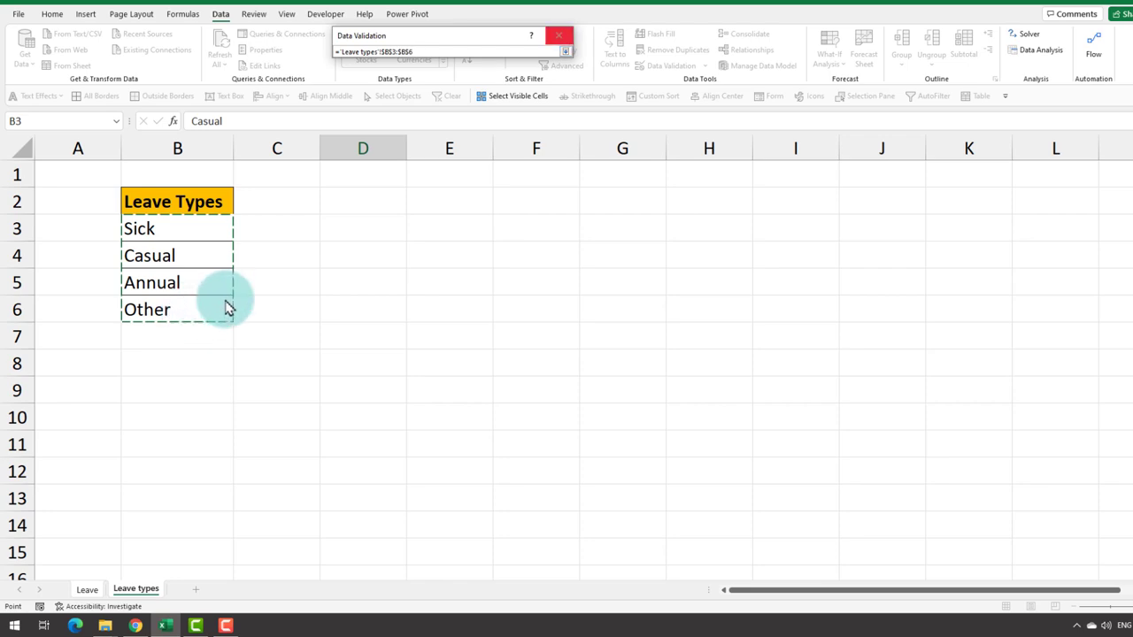
{"action": "key", "text": "Return"}
{"action": "left_click", "coordinate": [495, 209]}
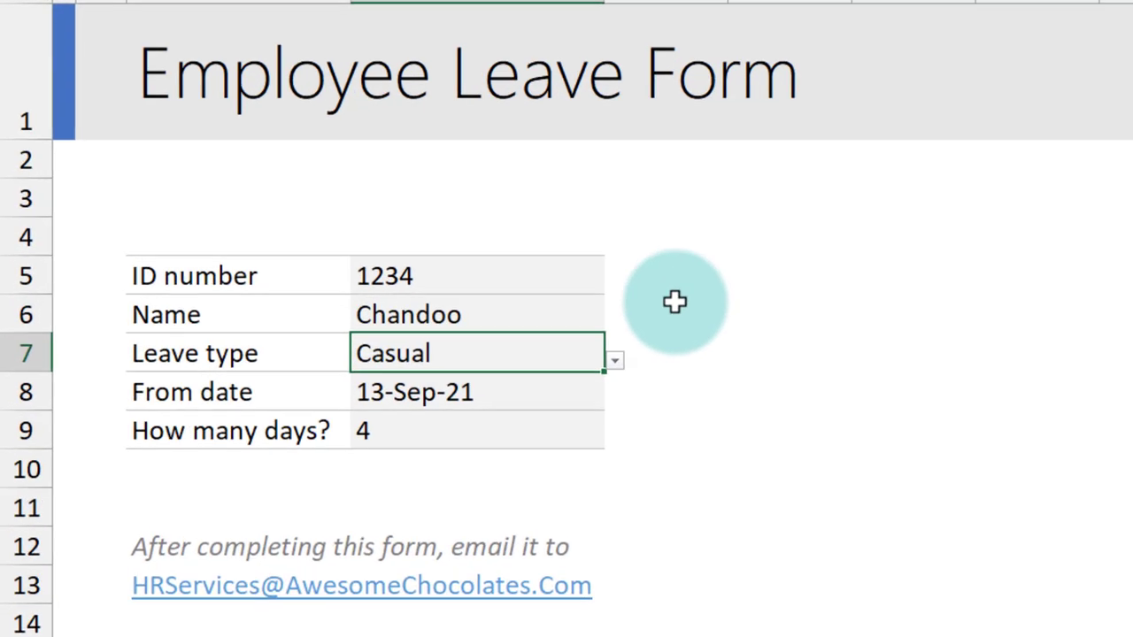
Test the Leave type drop-down choices, keeping Casual selected.
{"action": "left_click", "coordinate": [340, 352]}
{"action": "left_click", "coordinate": [804, 398]}
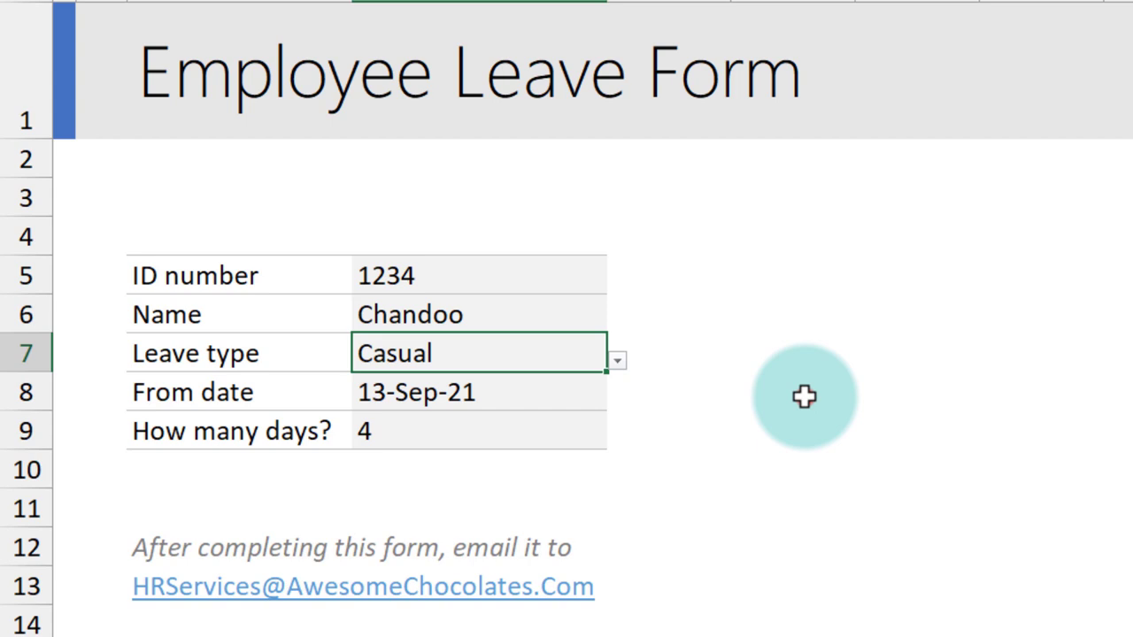
{"action": "left_click", "coordinate": [616, 365]}
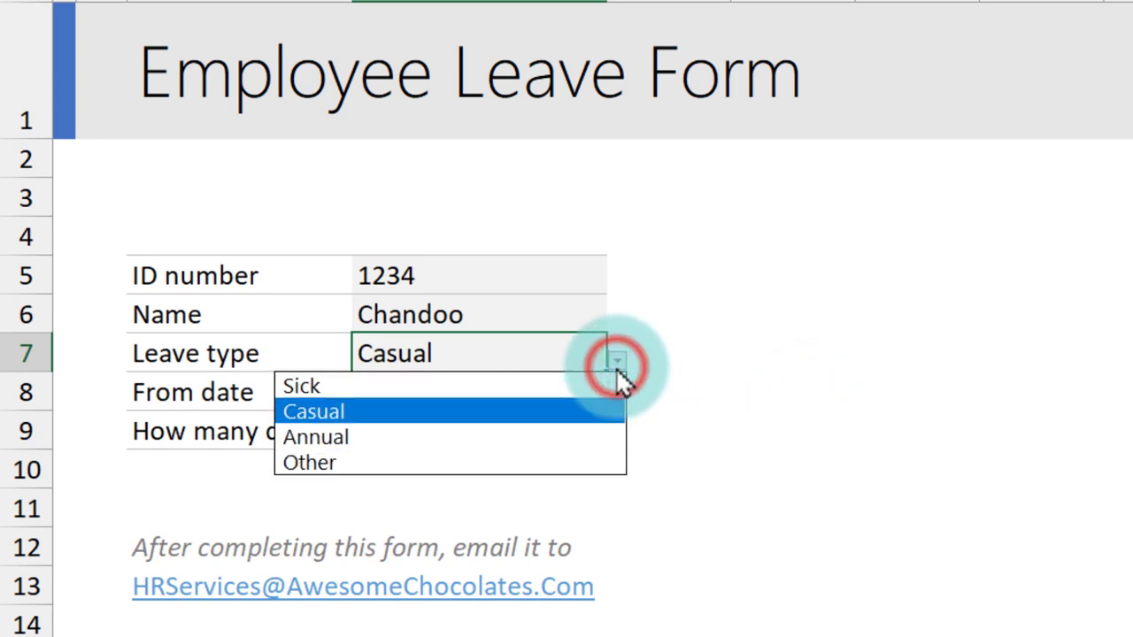
{"action": "key", "text": "Escape"}
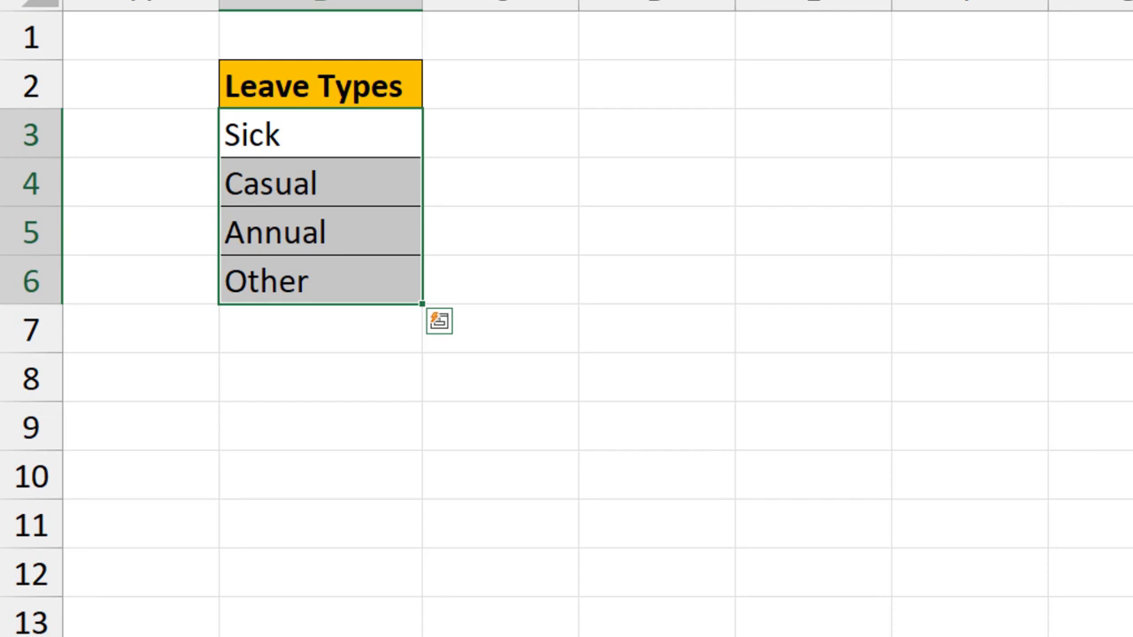
Rename the Casual entry in B4 of the Leave types sheet to CL.
{"action": "left_click", "coordinate": [321, 186]}
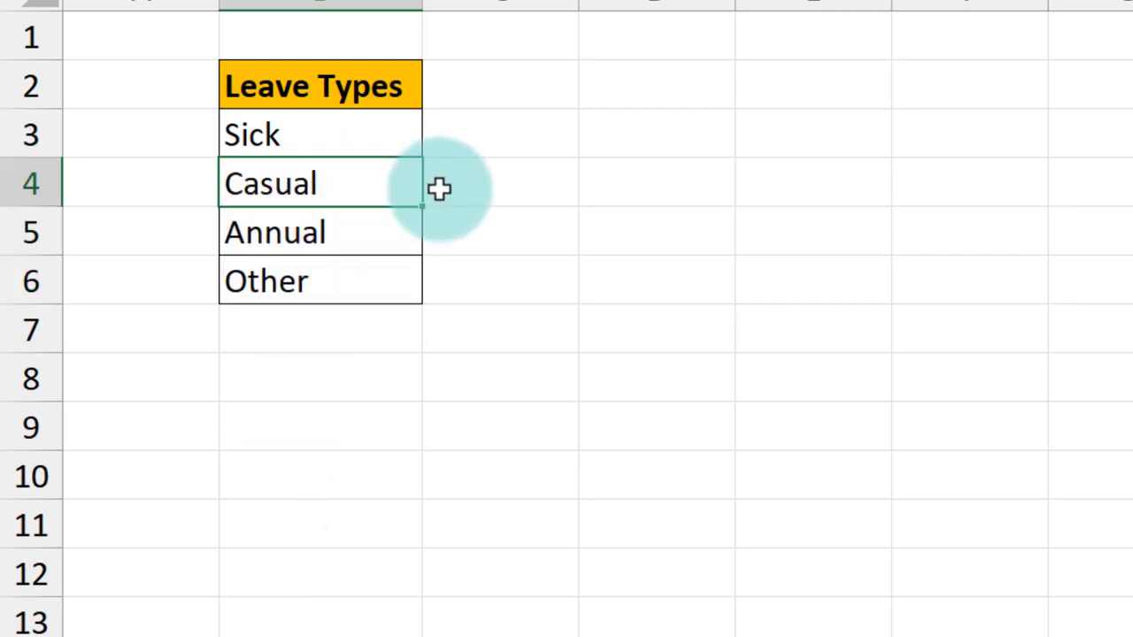
{"action": "type", "text": "CL"}
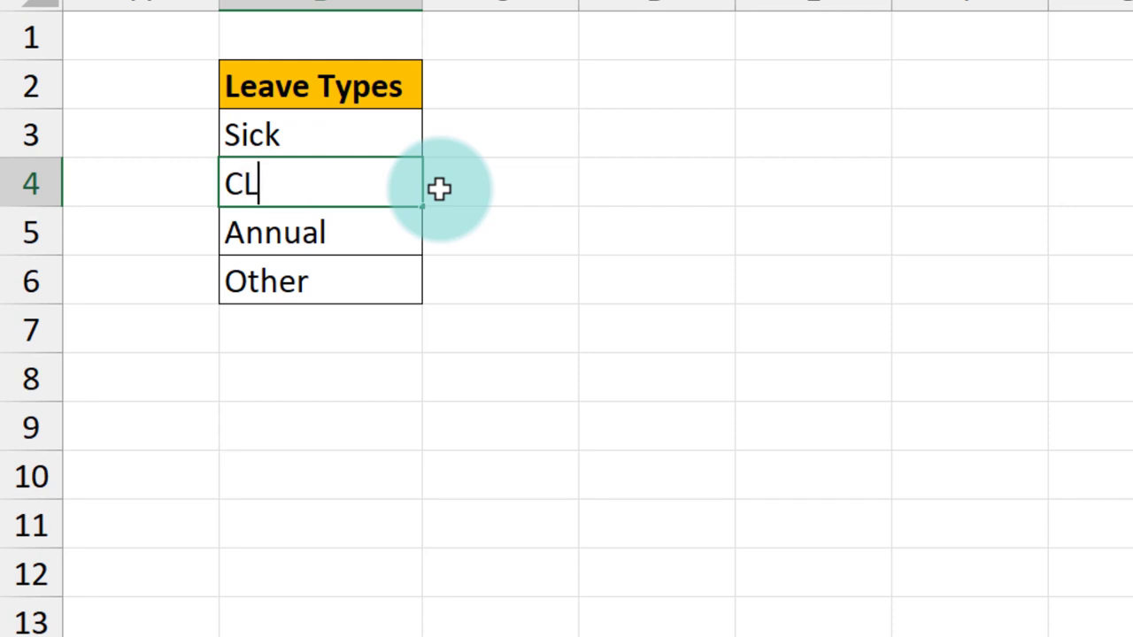
{"action": "left_click", "coordinate": [392, 237]}
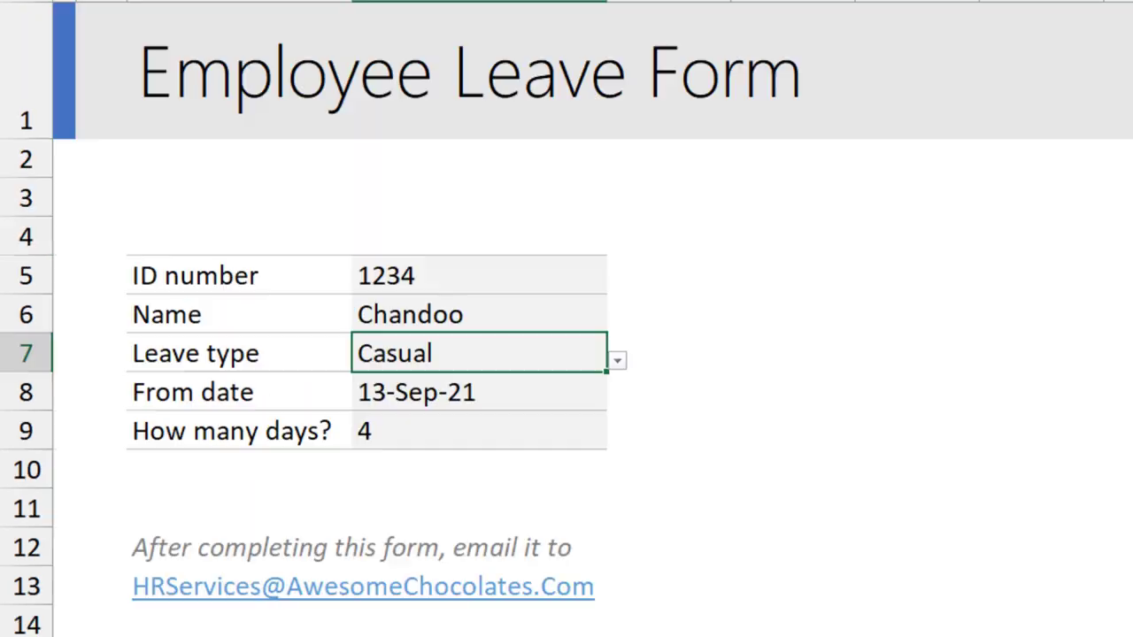
Set the form's Leave type to CL from the updated drop-down.
{"action": "left_click", "coordinate": [616, 358]}
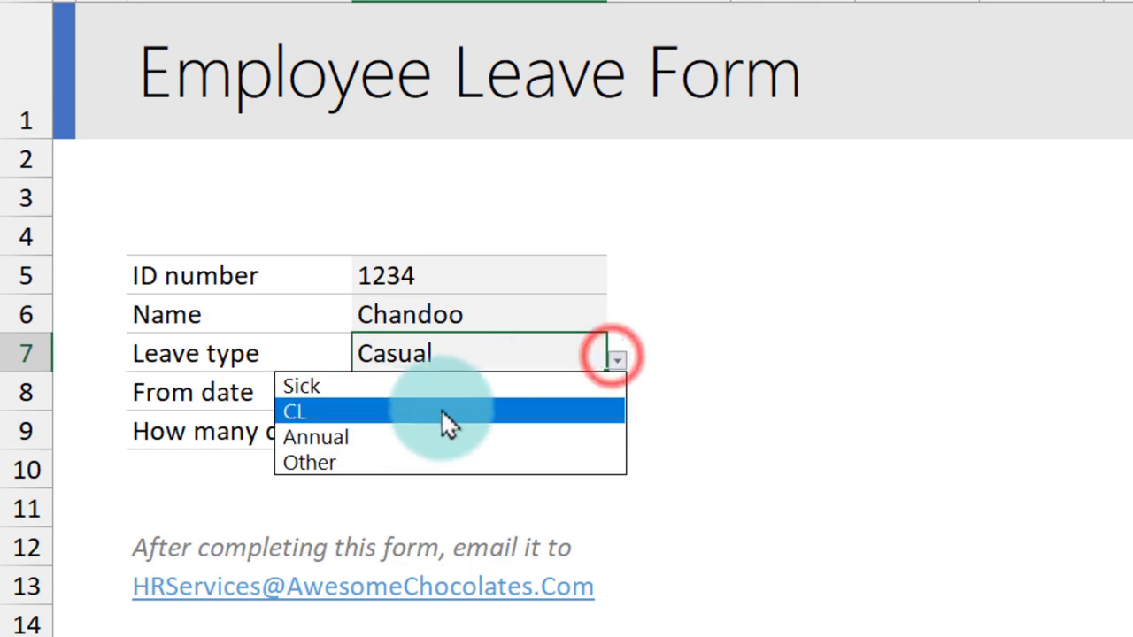
{"action": "left_click", "coordinate": [413, 418]}
{"action": "left_click", "coordinate": [613, 361]}
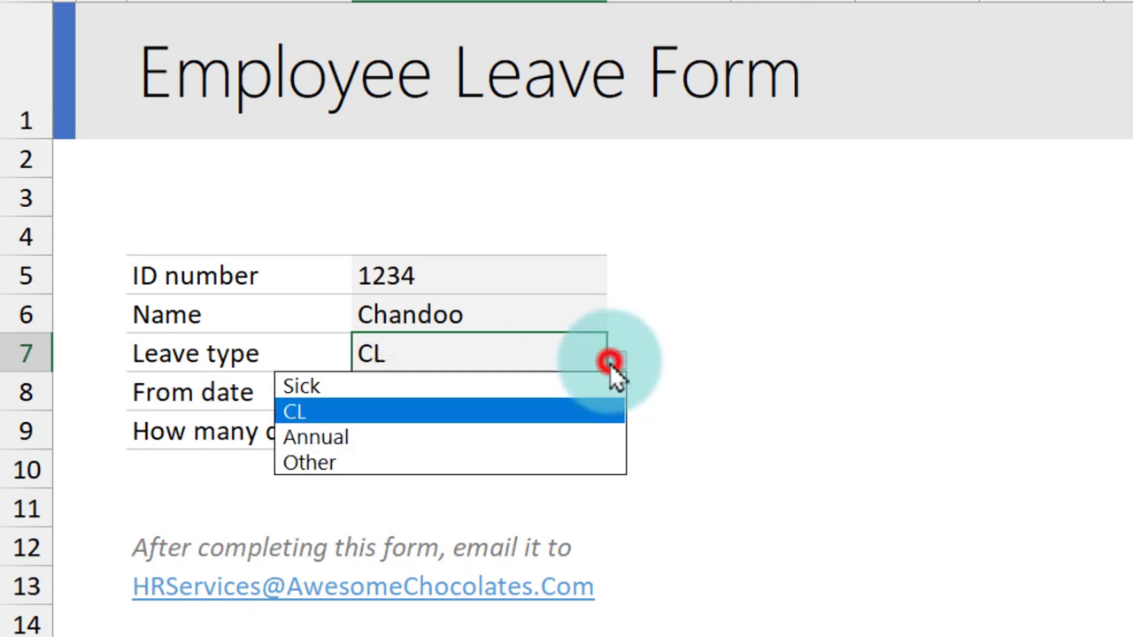
{"action": "key", "text": "Down"}
{"action": "key", "text": "Return"}
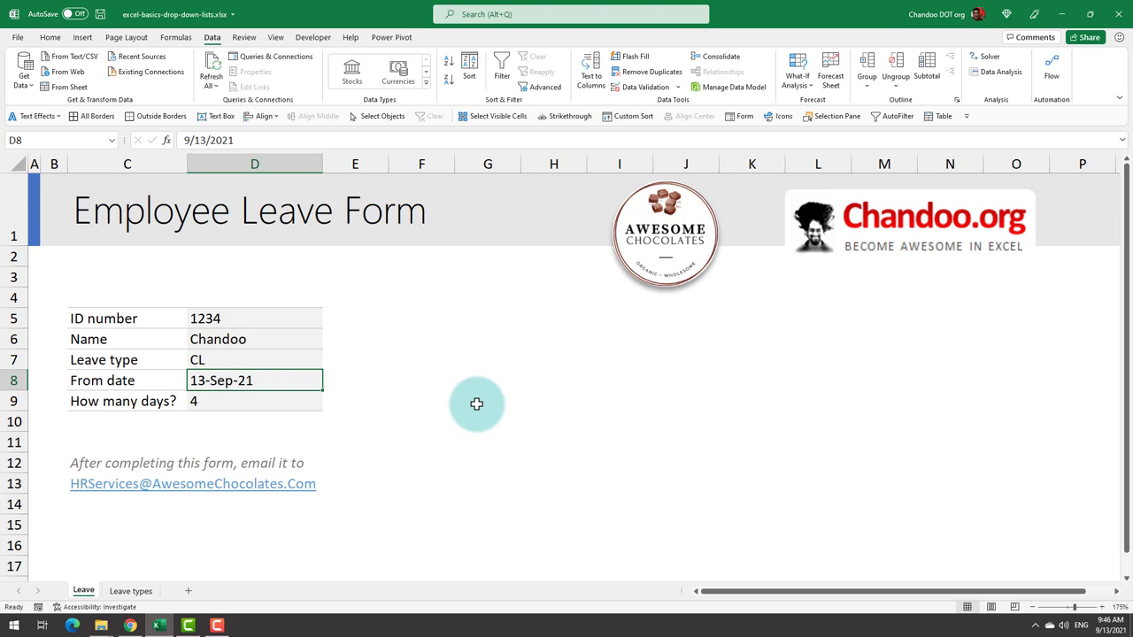
{"action": "key", "text": "Down"}
{"action": "key", "text": "Down"}
{"action": "key", "text": "Right"}
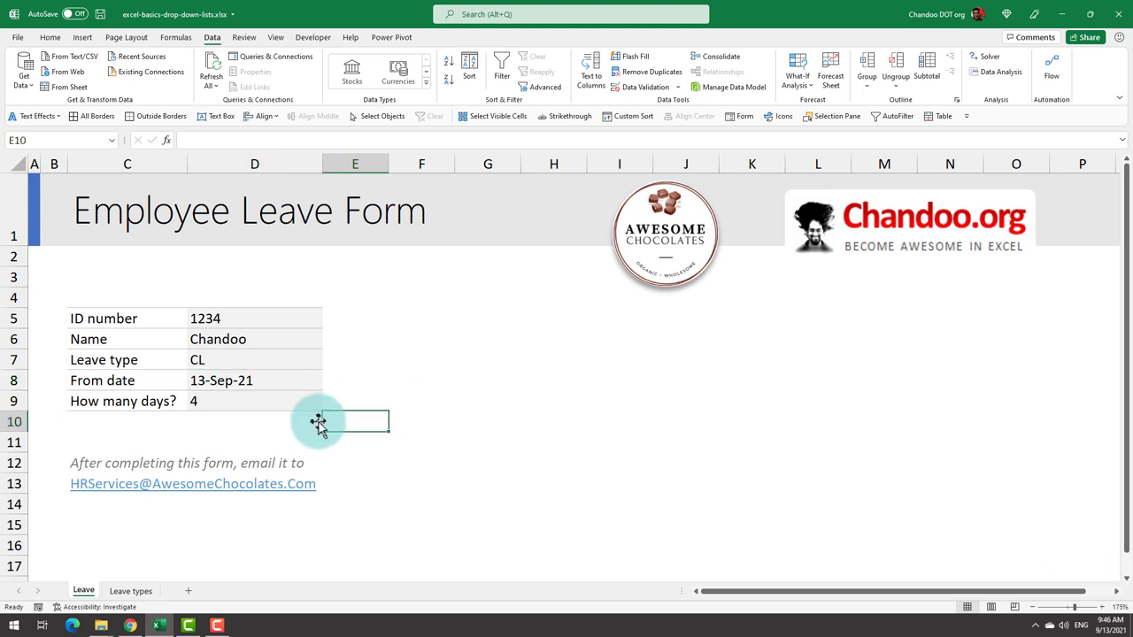
{"action": "left_click", "coordinate": [252, 362]}
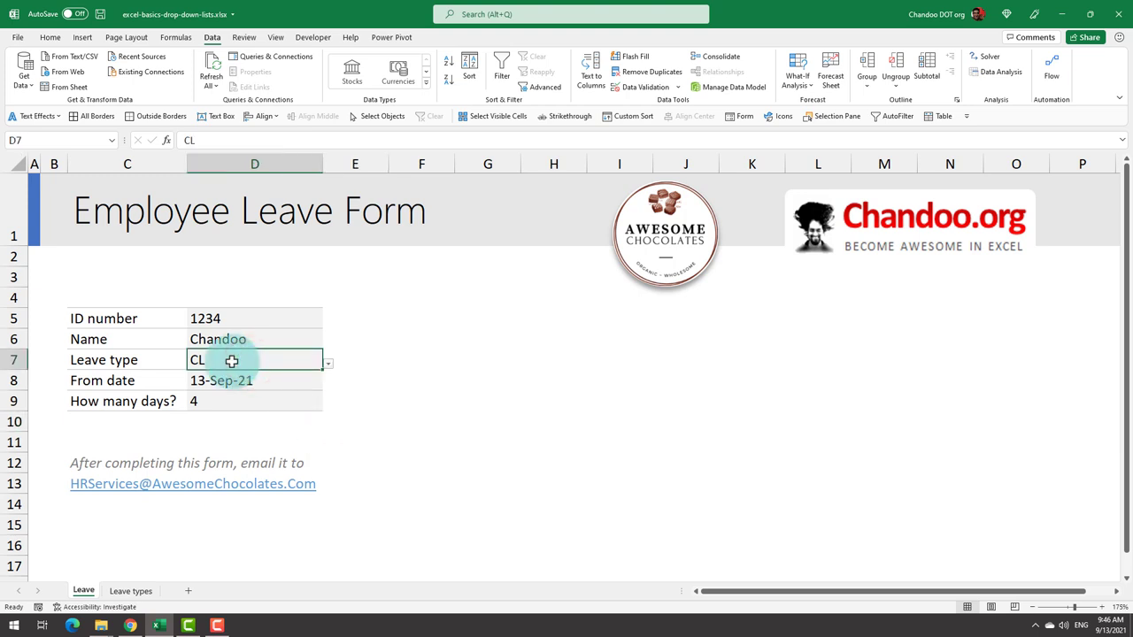
{"action": "key", "text": "Down"}
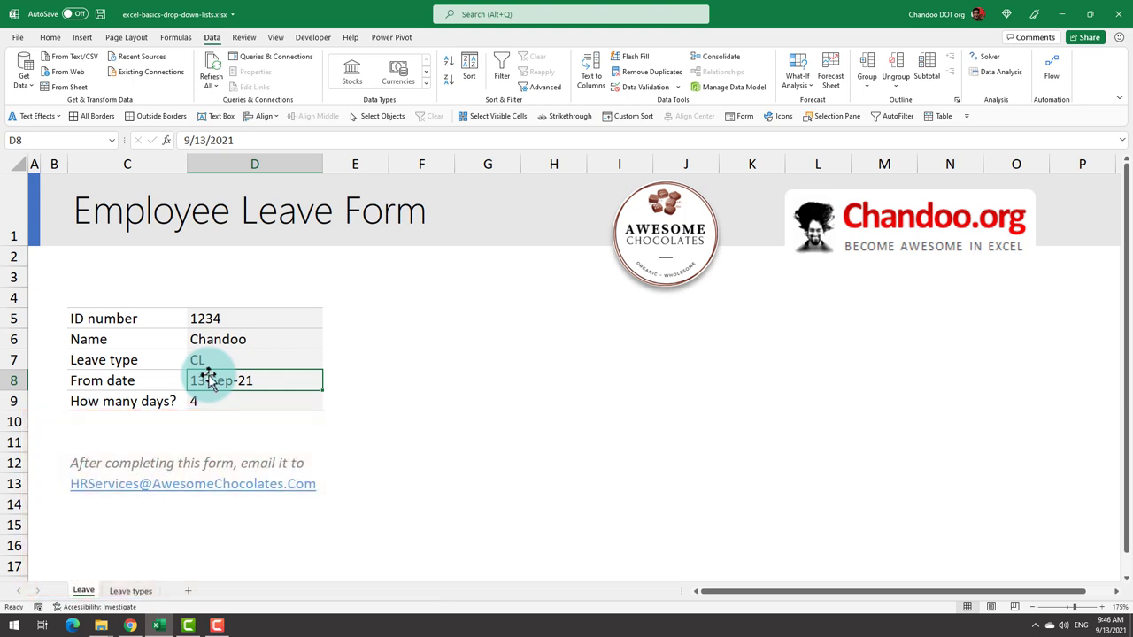
{"action": "left_click", "coordinate": [246, 358]}
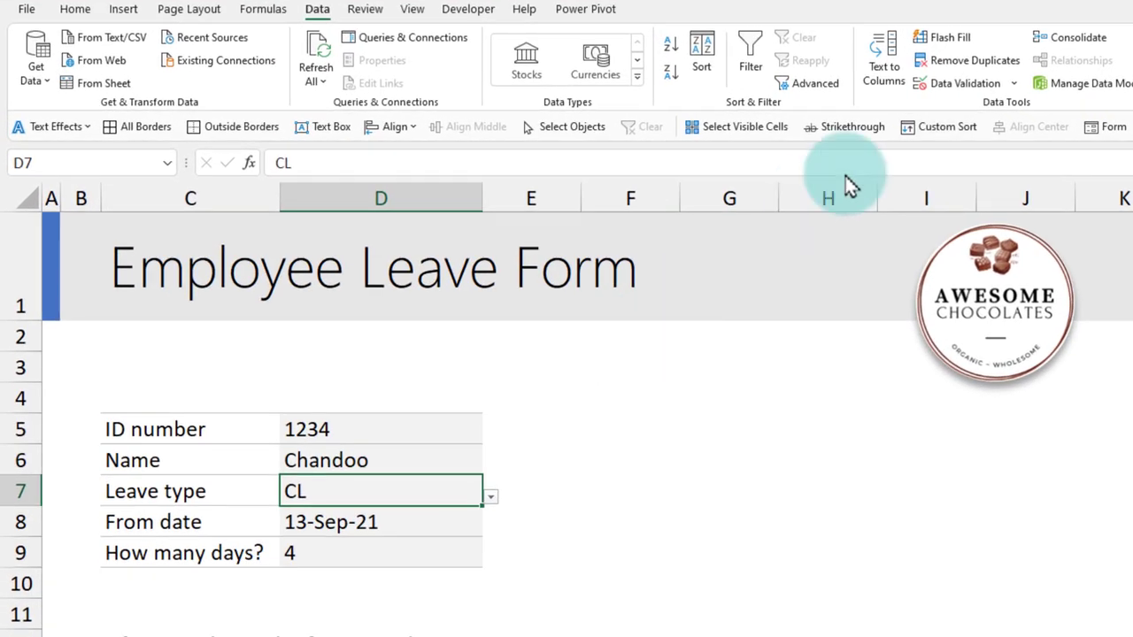
Add the input message 'Choose one of the leave types' to Leave type and check it shows.
{"action": "left_click", "coordinate": [964, 84]}
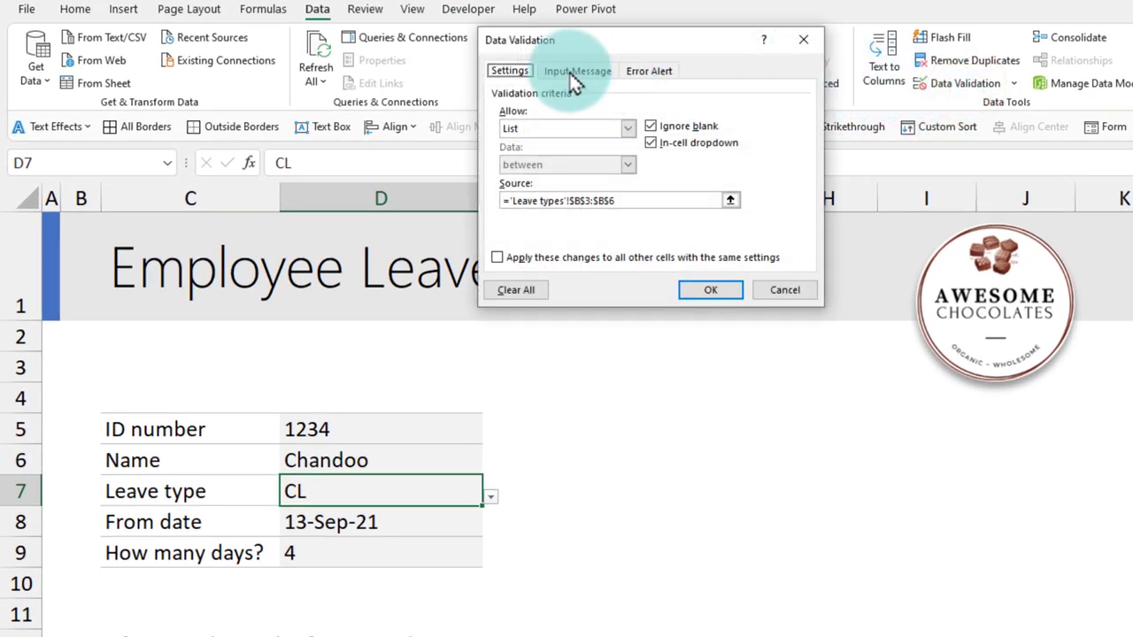
{"action": "left_click", "coordinate": [572, 72]}
{"action": "left_click", "coordinate": [551, 200]}
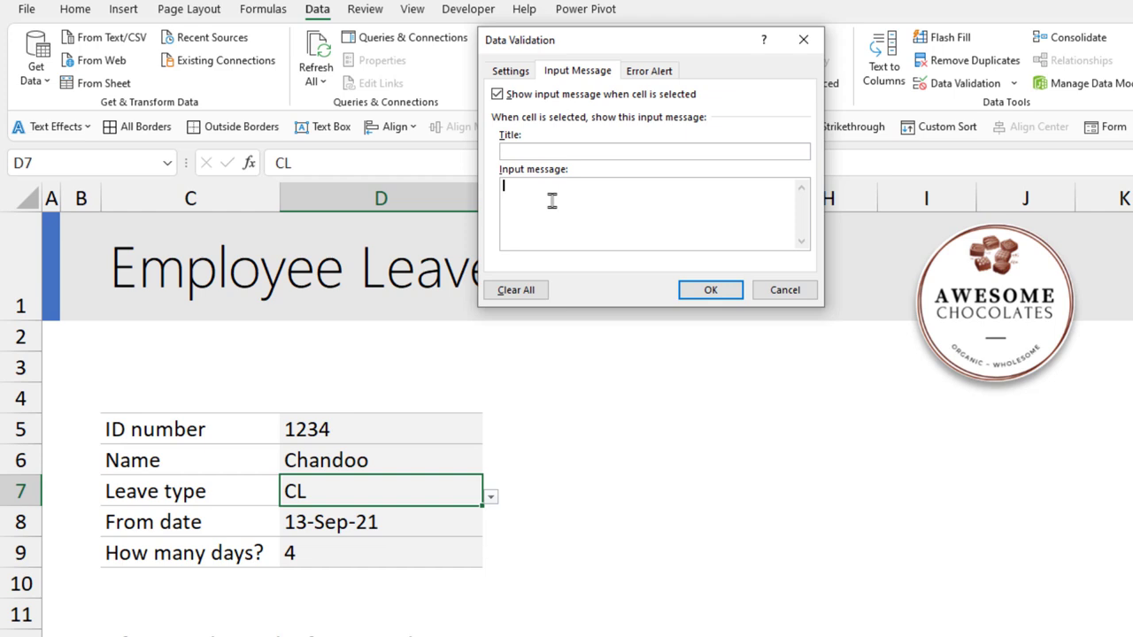
{"action": "left_click", "coordinate": [520, 201]}
{"action": "type", "text": "Choose one of the leave types"}
{"action": "left_click", "coordinate": [522, 149]}
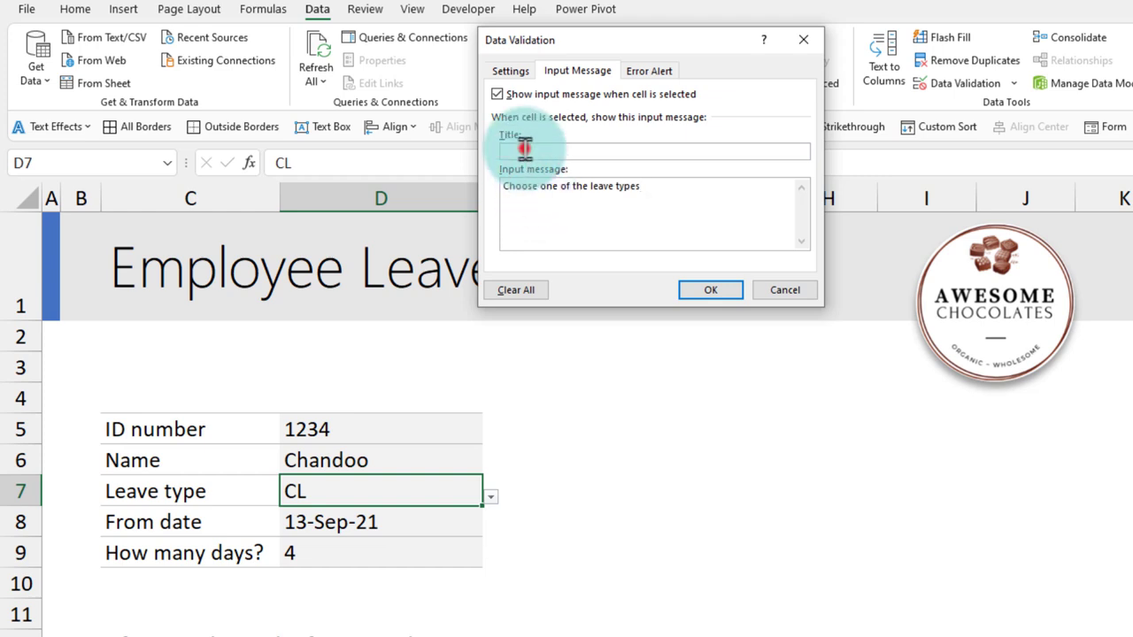
{"action": "left_click", "coordinate": [696, 288]}
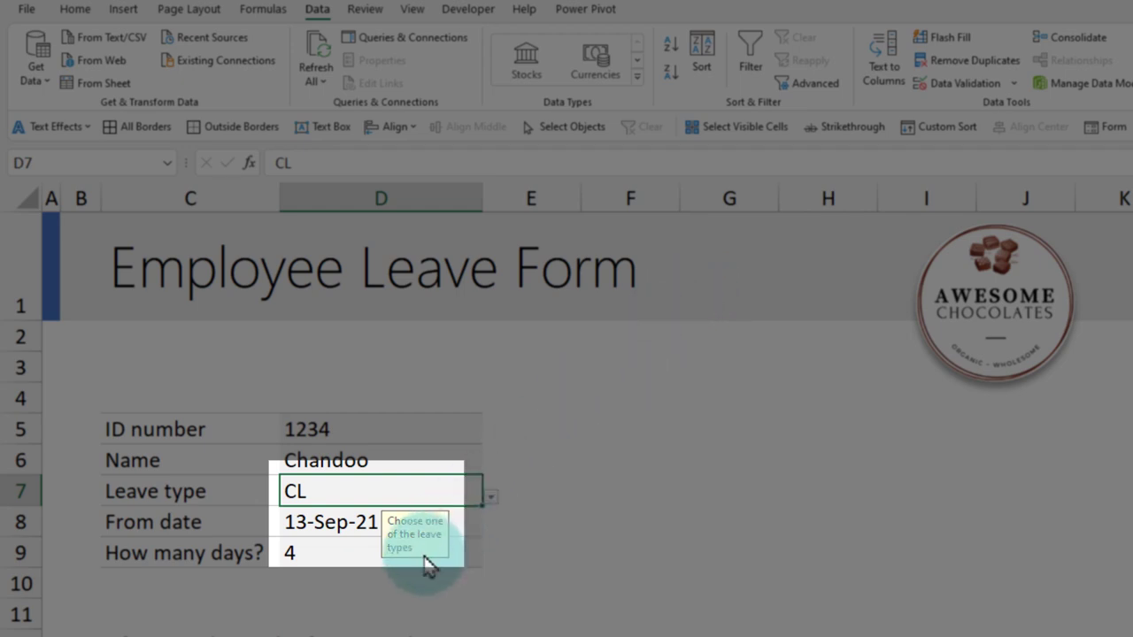
{"action": "left_click", "coordinate": [461, 526]}
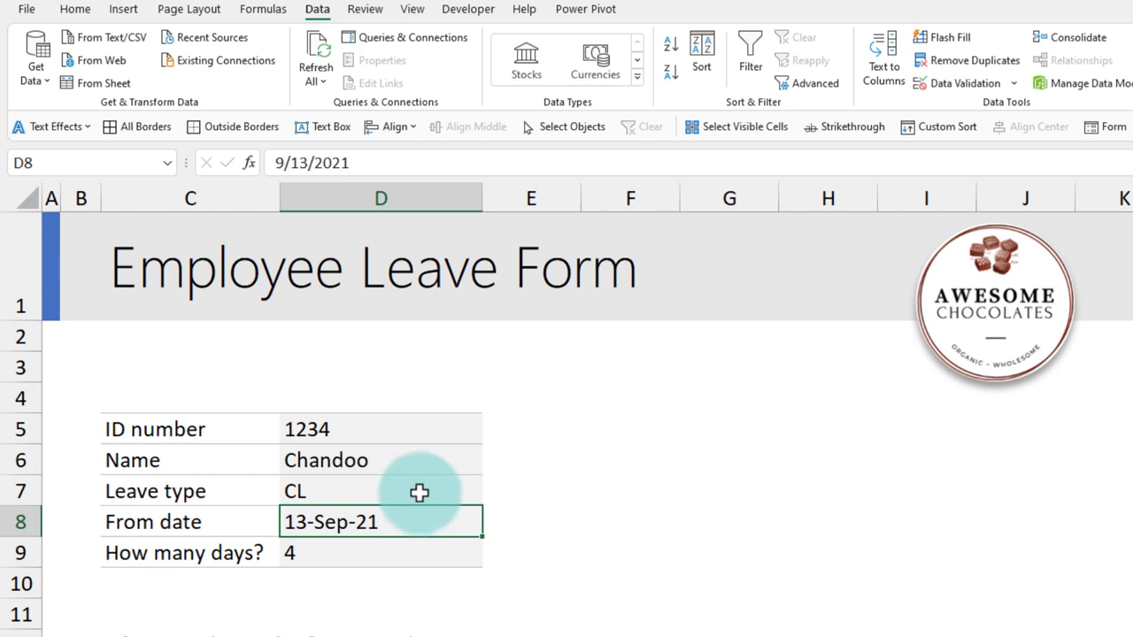
{"action": "left_click", "coordinate": [414, 491]}
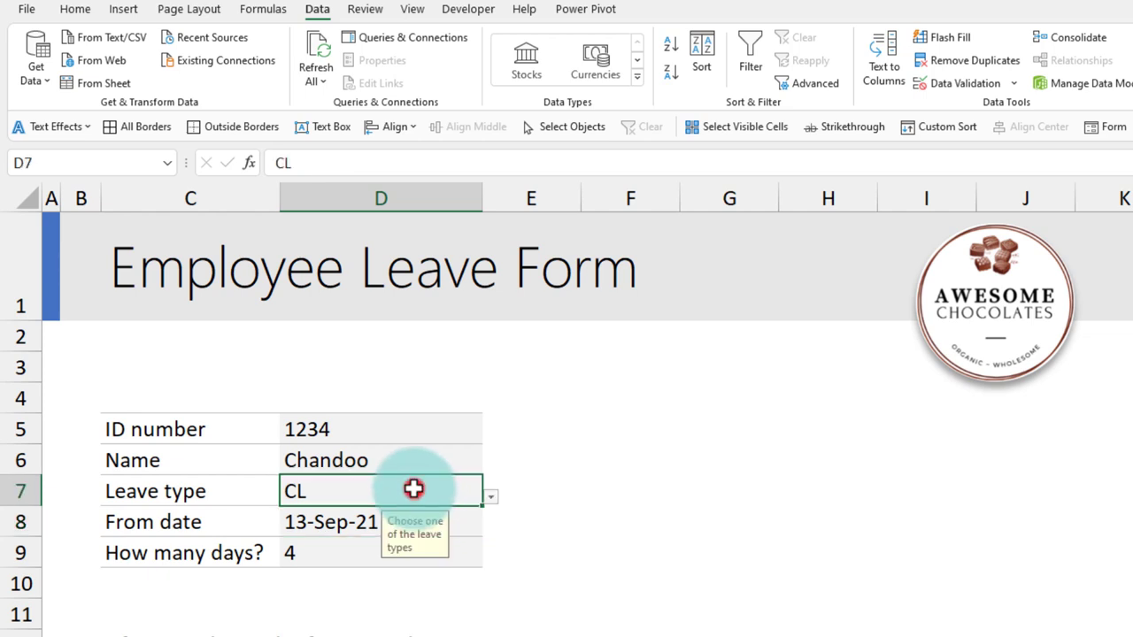
Unhide the Multi-Leave sheet.
{"action": "left_click", "coordinate": [485, 556]}
{"action": "left_click", "coordinate": [380, 480]}
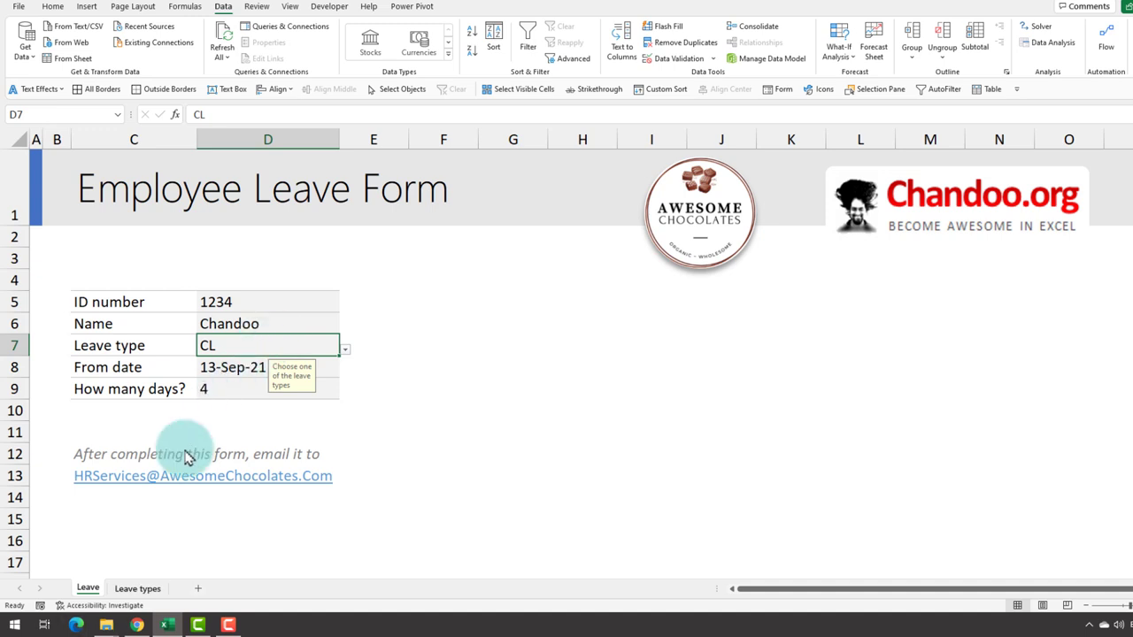
{"action": "right_click", "coordinate": [85, 588]}
{"action": "left_click", "coordinate": [122, 555]}
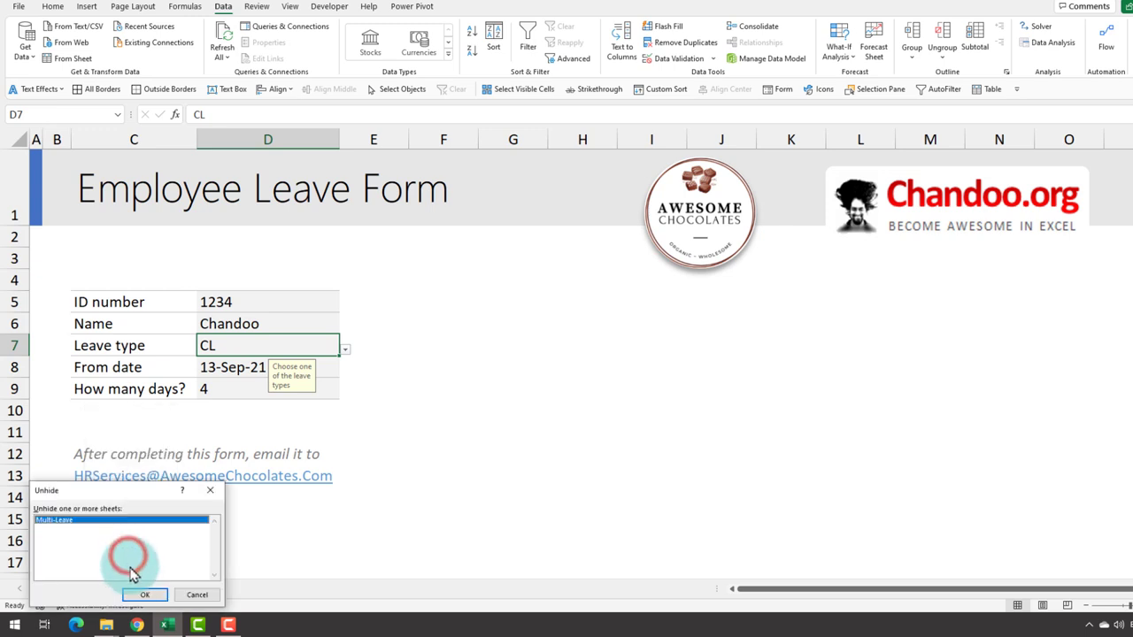
{"action": "left_click", "coordinate": [135, 596]}
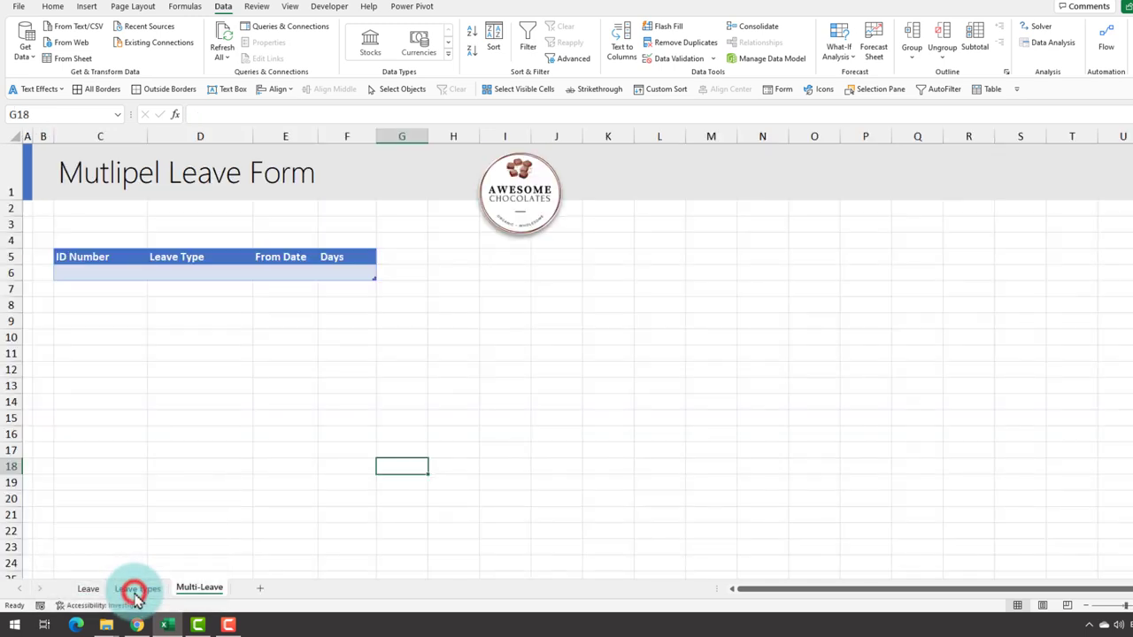
Select the Multi-Leave table's ID Number values C6:C10.
{"action": "left_click", "coordinate": [106, 275]}
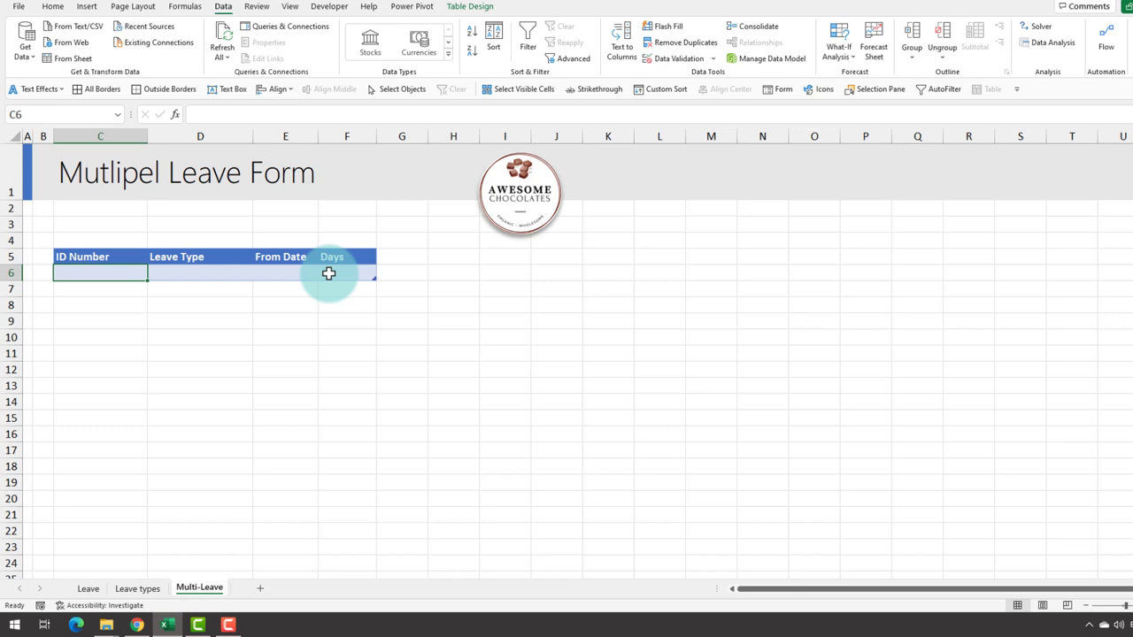
{"action": "left_click", "coordinate": [92, 274]}
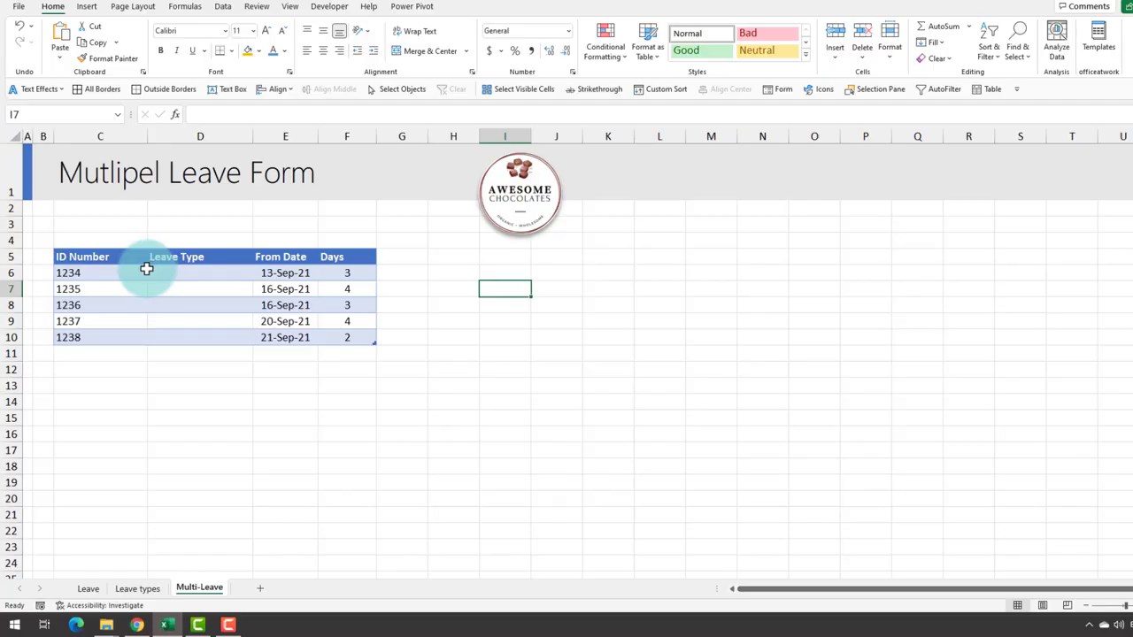
{"action": "left_click_drag", "start_coordinate": [105, 273], "coordinate": [115, 335]}
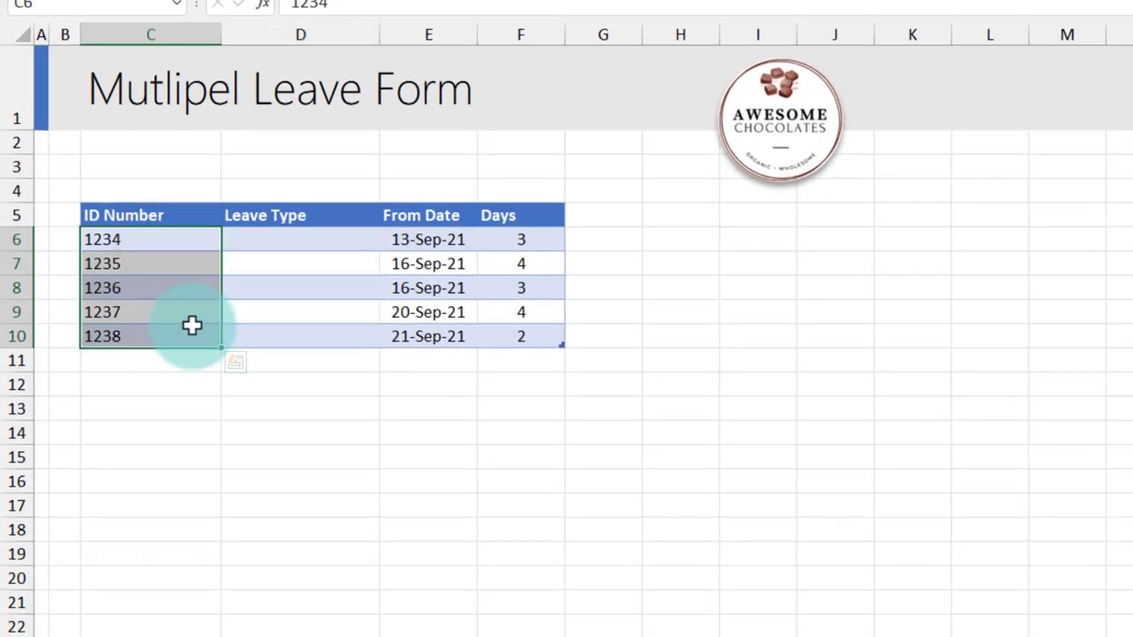
{"action": "left_click_drag", "start_coordinate": [442, 235], "coordinate": [445, 336]}
{"action": "left_click_drag", "start_coordinate": [511, 234], "coordinate": [511, 326]}
{"action": "left_click", "coordinate": [286, 242]}
{"action": "mouse_move", "coordinate": [286, 242]}
{"action": "left_mouse_down"}
{"action": "mouse_move", "coordinate": [292, 334]}
{"action": "mouse_move", "coordinate": [296, 248]}
{"action": "left_mouse_up"}
{"action": "left_click", "coordinate": [307, 277]}
{"action": "left_click", "coordinate": [305, 263]}
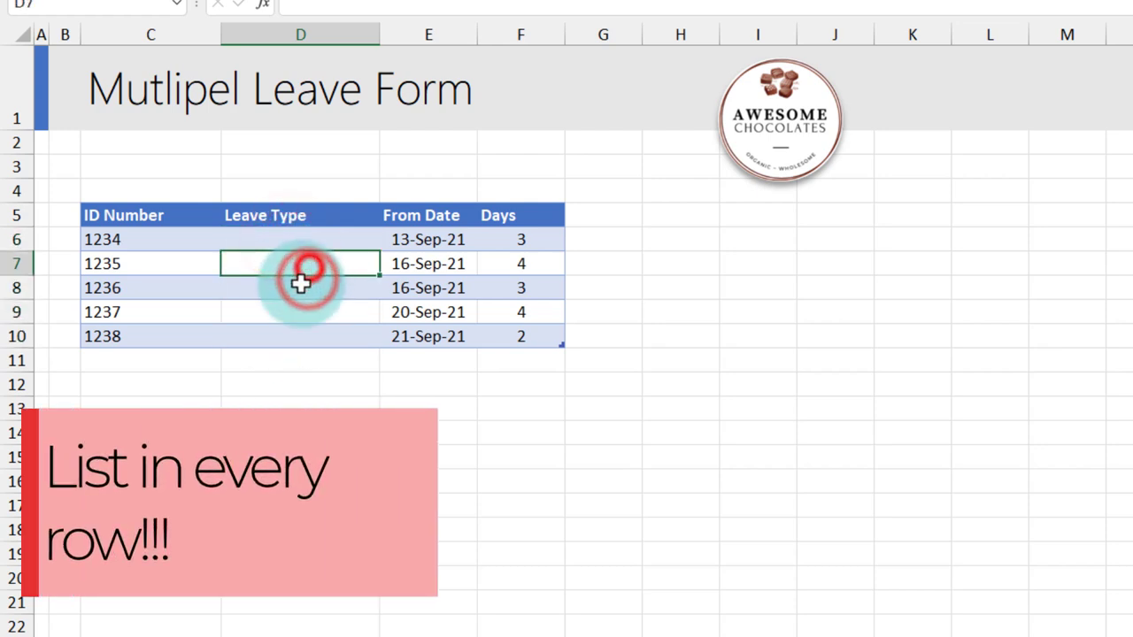
{"action": "left_click", "coordinate": [299, 292]}
{"action": "left_click", "coordinate": [296, 315]}
{"action": "left_click", "coordinate": [290, 341]}
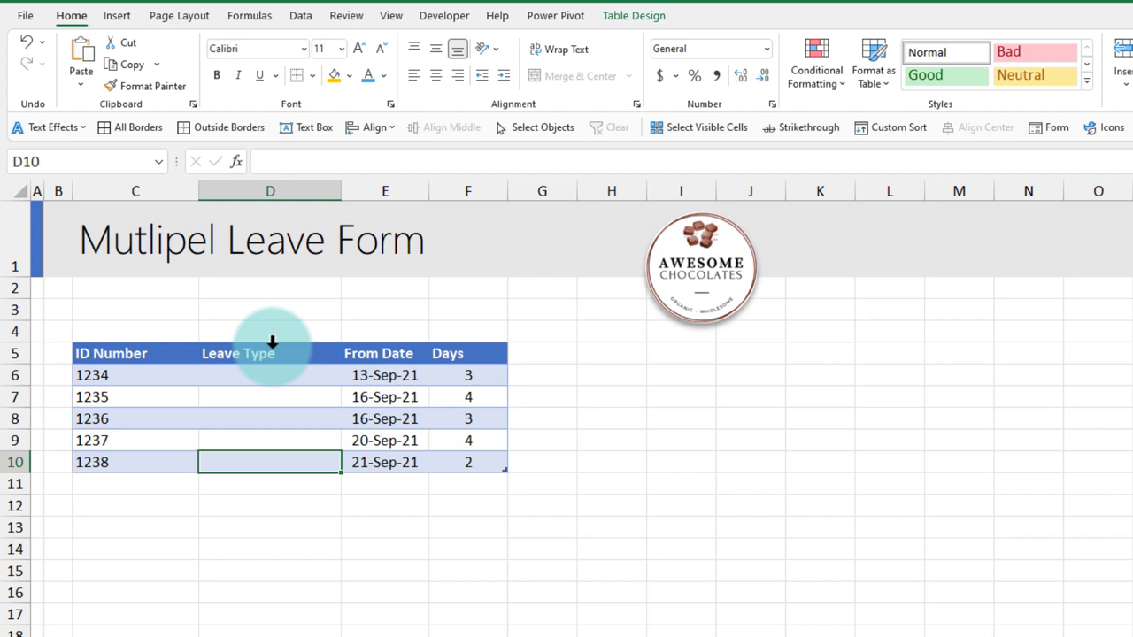
{"action": "left_click", "coordinate": [272, 341]}
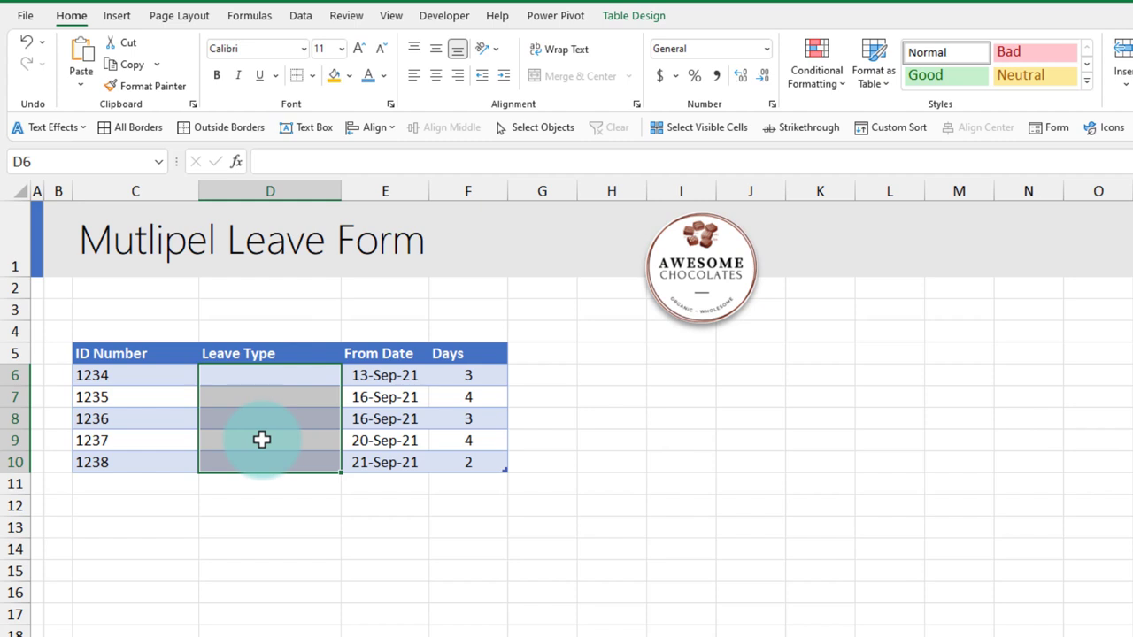
Give the Leave Type cells a list validation sourced from 'Leave types'!$B$3:$B$6.
{"action": "left_click", "coordinate": [301, 15]}
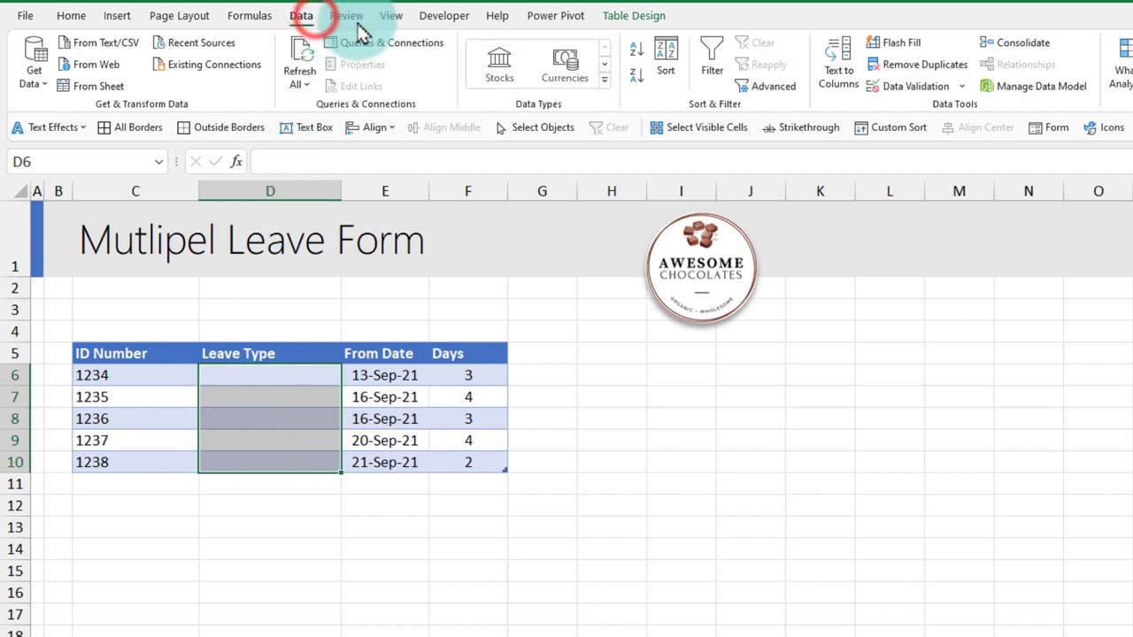
{"action": "left_click", "coordinate": [881, 93]}
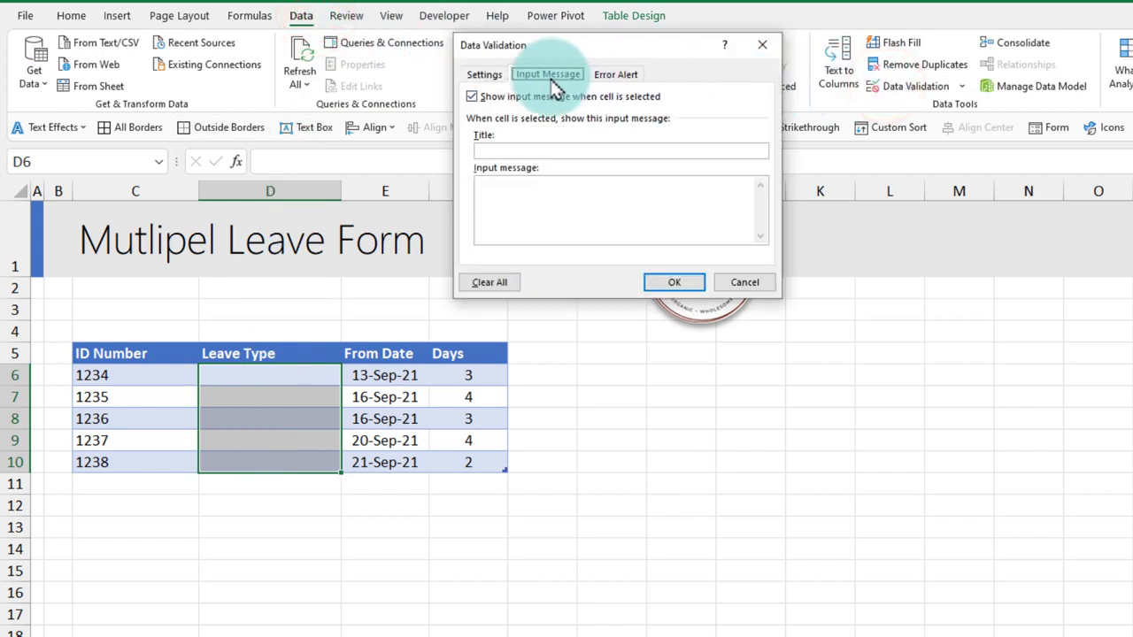
{"action": "left_click", "coordinate": [486, 76]}
{"action": "left_click", "coordinate": [526, 129]}
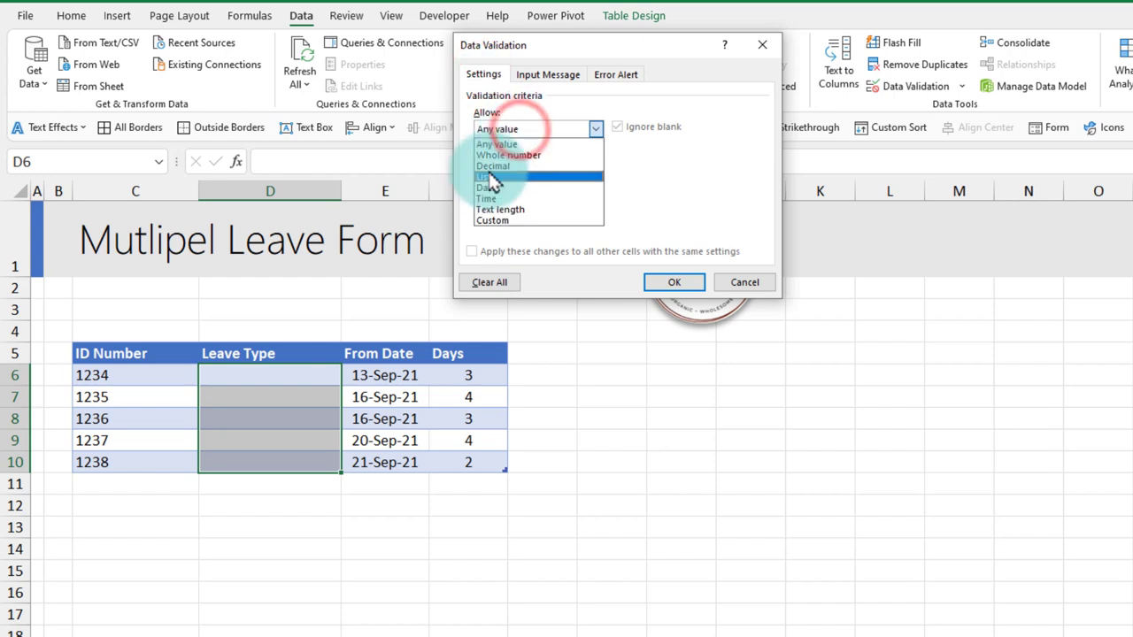
{"action": "left_click", "coordinate": [485, 179]}
{"action": "left_click", "coordinate": [494, 196]}
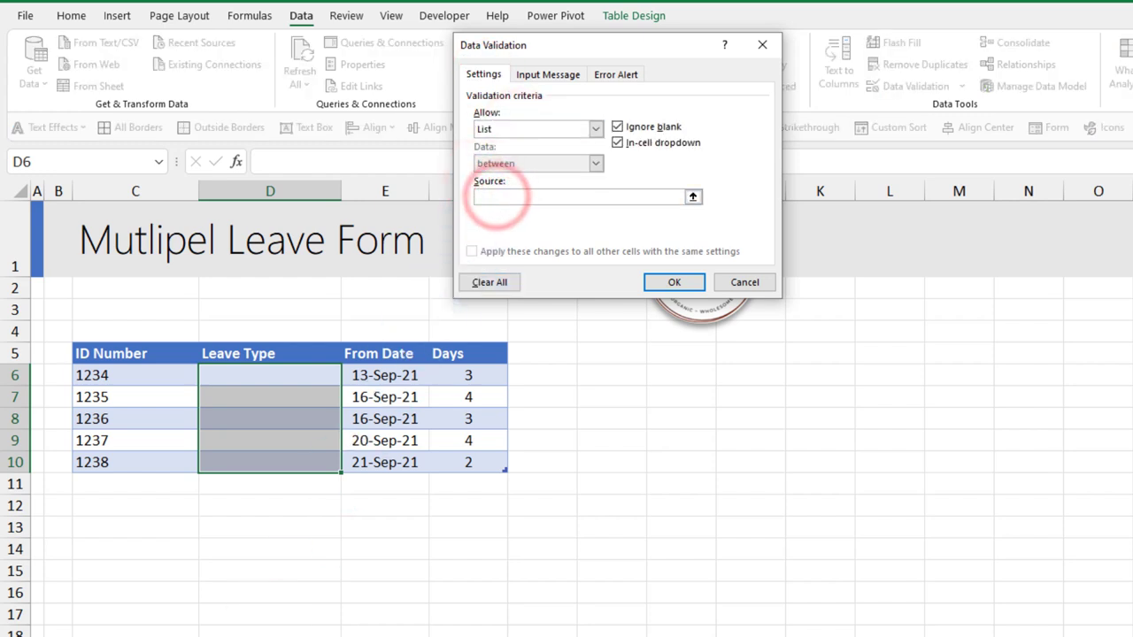
{"action": "key", "text": "ctrl+Page_Down"}
{"action": "left_click_drag", "start_coordinate": [215, 306], "coordinate": [215, 419]}
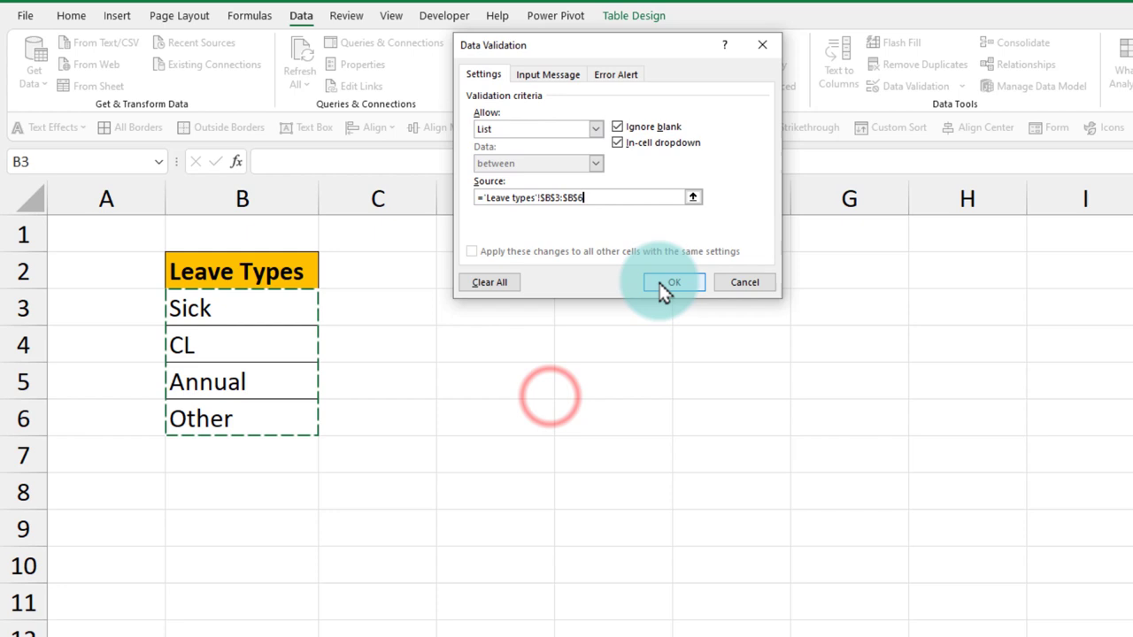
{"action": "left_click", "coordinate": [664, 285]}
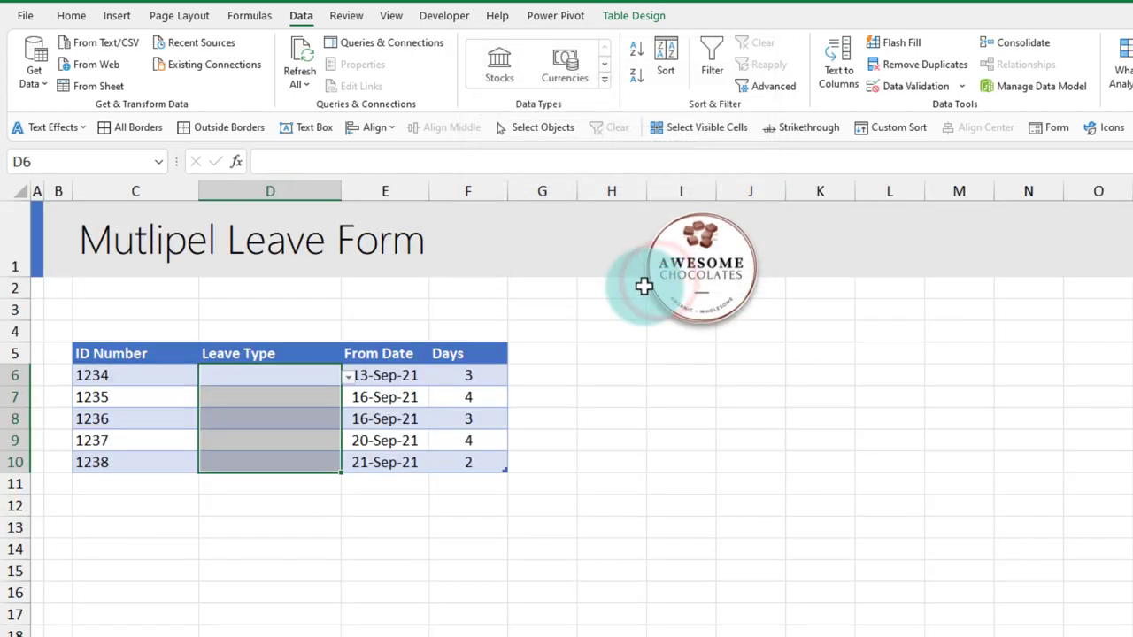
Check that each Leave Type cell in the table has a drop-down.
{"action": "left_click", "coordinate": [319, 405]}
{"action": "left_click", "coordinate": [304, 417]}
{"action": "left_click", "coordinate": [299, 440]}
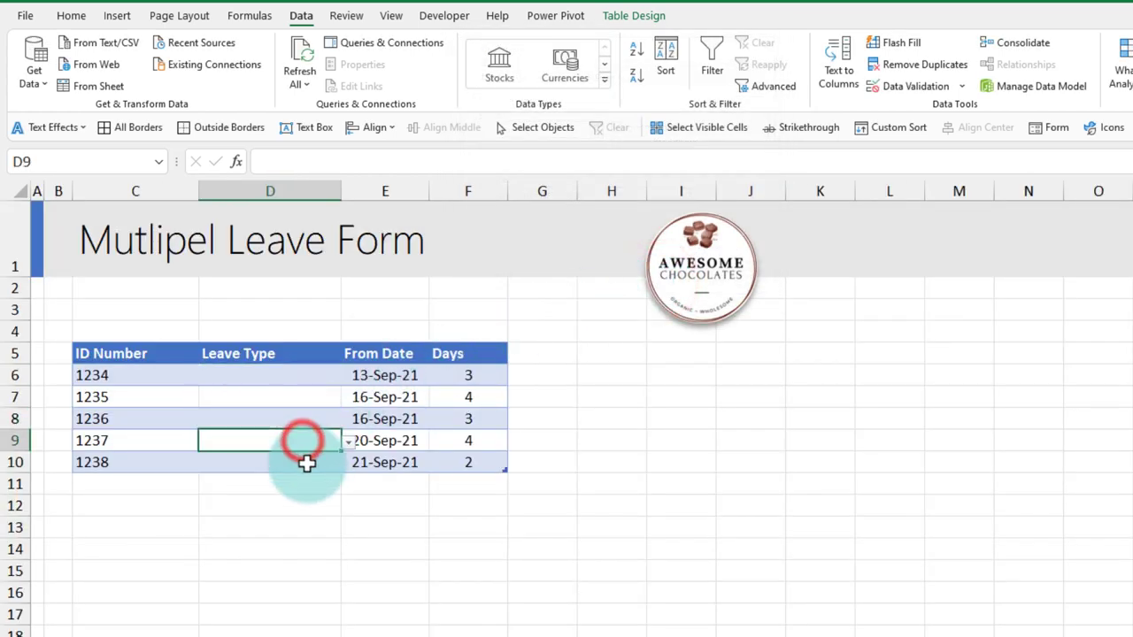
{"action": "left_click", "coordinate": [307, 461]}
Set the first three rows' Leave Type to CL, Other and CL.
{"action": "left_click", "coordinate": [324, 374]}
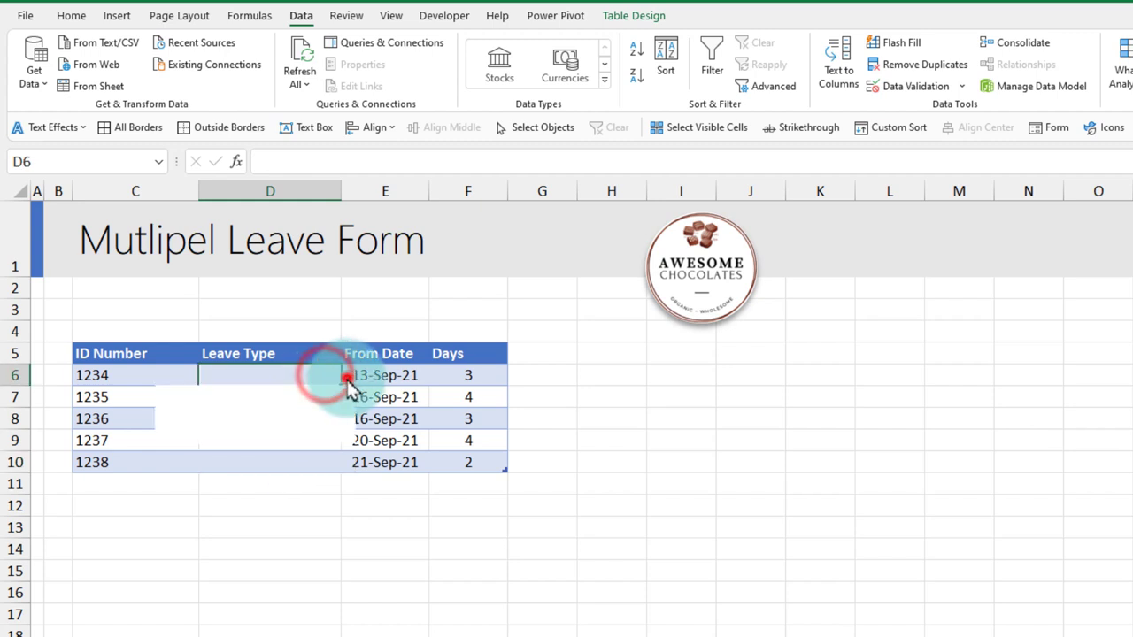
{"action": "left_click", "coordinate": [349, 375]}
{"action": "left_click", "coordinate": [310, 407]}
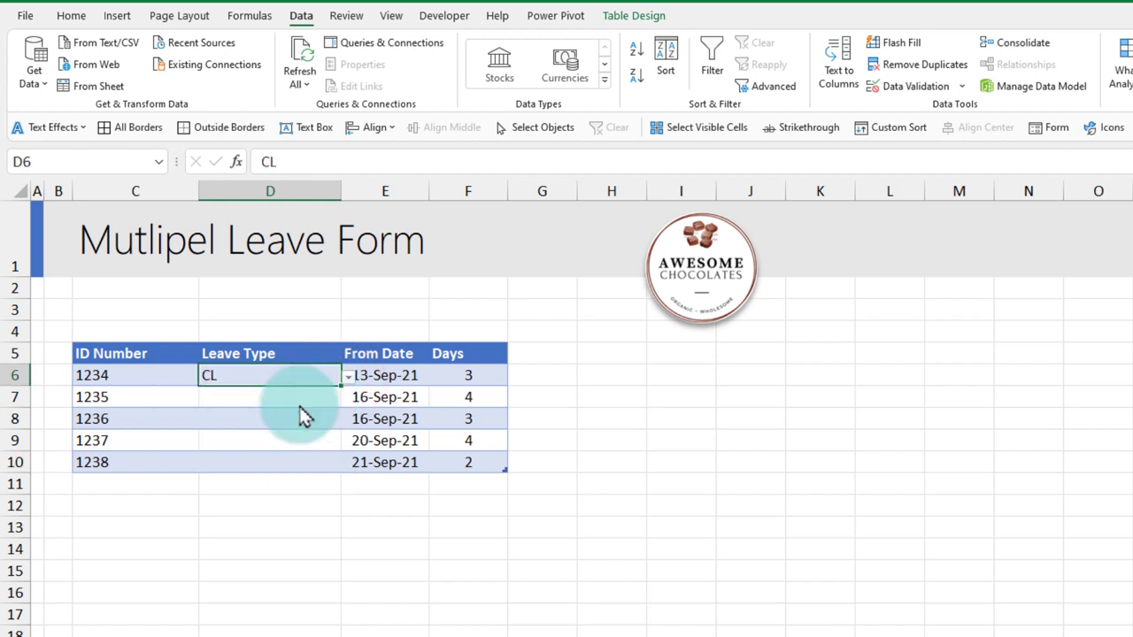
{"action": "left_click", "coordinate": [302, 395]}
{"action": "left_click", "coordinate": [351, 392]}
{"action": "left_click", "coordinate": [265, 448]}
{"action": "left_click", "coordinate": [278, 416]}
{"action": "left_click", "coordinate": [351, 415]}
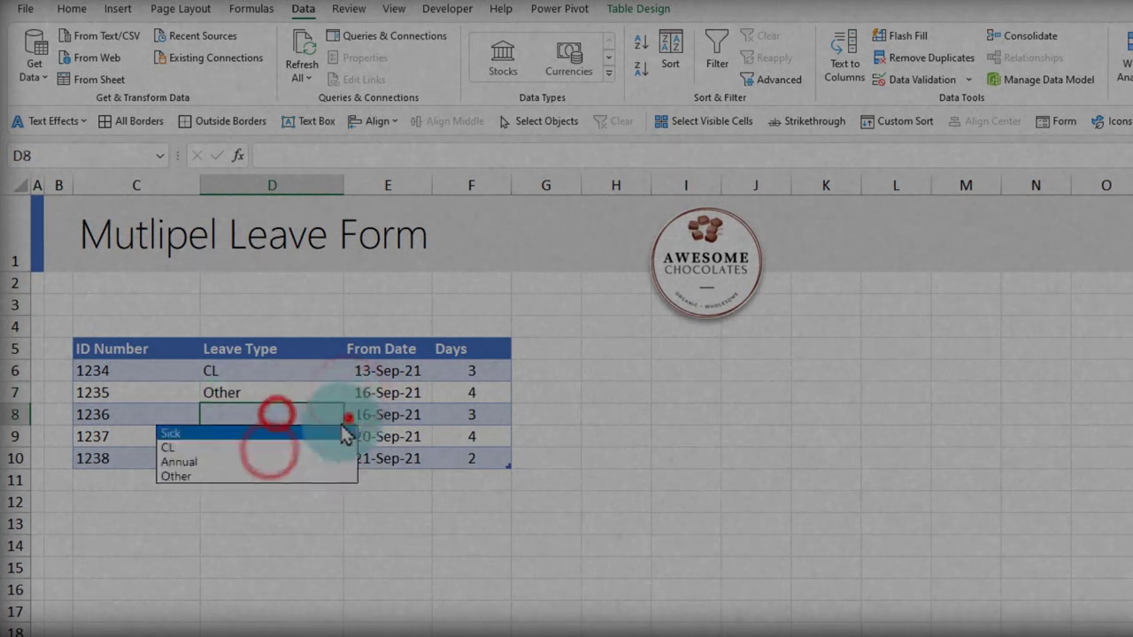
{"action": "left_click", "coordinate": [270, 445]}
Set the fourth and fifth rows' Leave Type to Annual.
{"action": "left_click", "coordinate": [271, 440]}
{"action": "left_click", "coordinate": [349, 436]}
{"action": "left_click", "coordinate": [284, 480]}
{"action": "left_click", "coordinate": [265, 458]}
{"action": "left_click", "coordinate": [349, 459]}
{"action": "left_click", "coordinate": [248, 505]}
{"action": "left_click", "coordinate": [291, 395]}
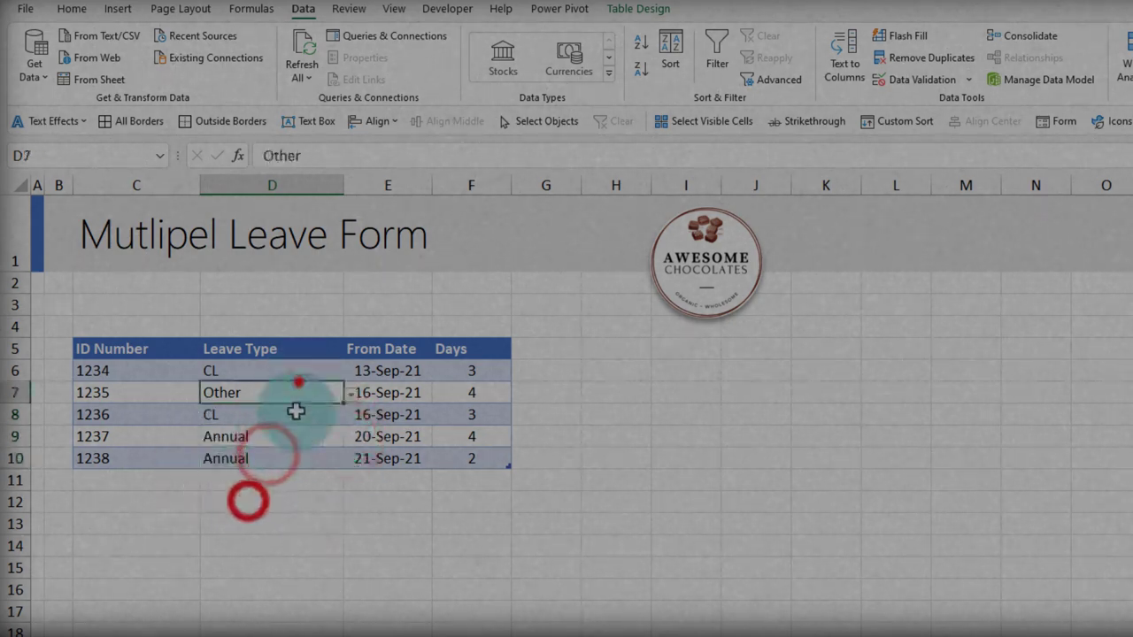
{"action": "left_click", "coordinate": [481, 468]}
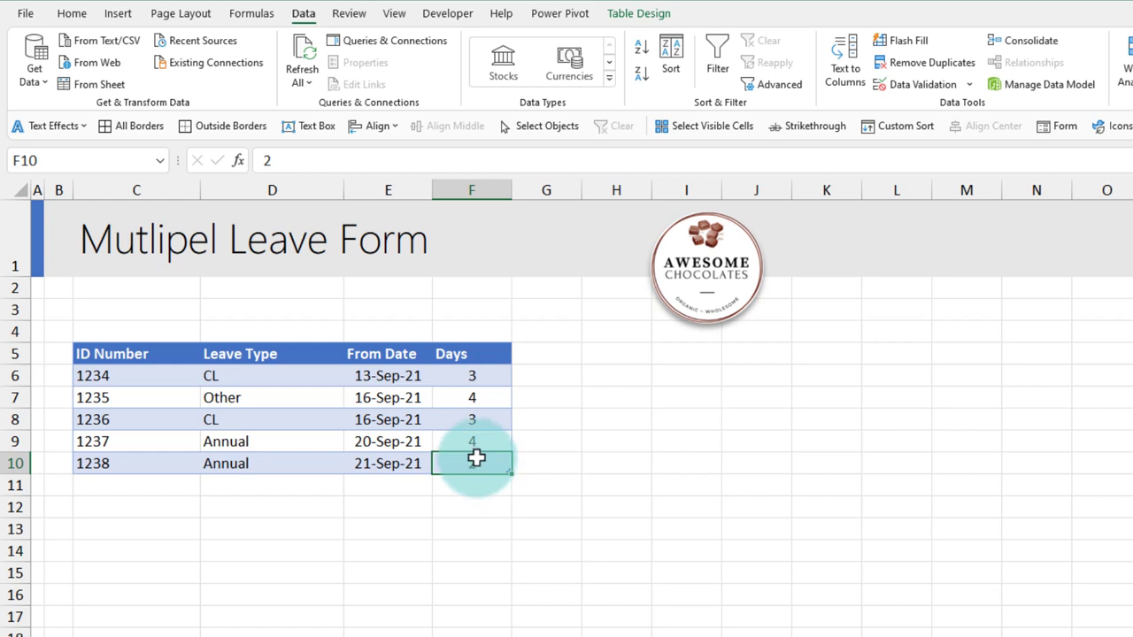
Add table row 11 with ID 1235 and confirm its Leave Type cell has the drop-down.
{"action": "key", "text": "Tab"}
{"action": "type", "text": "12"}
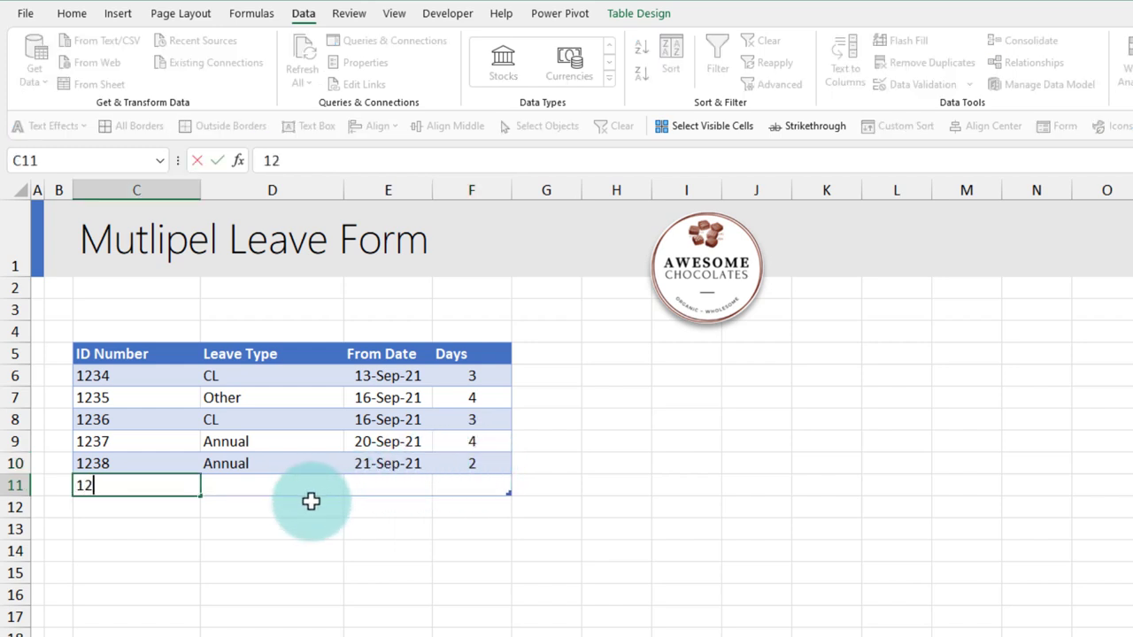
{"action": "key", "text": "Tab"}
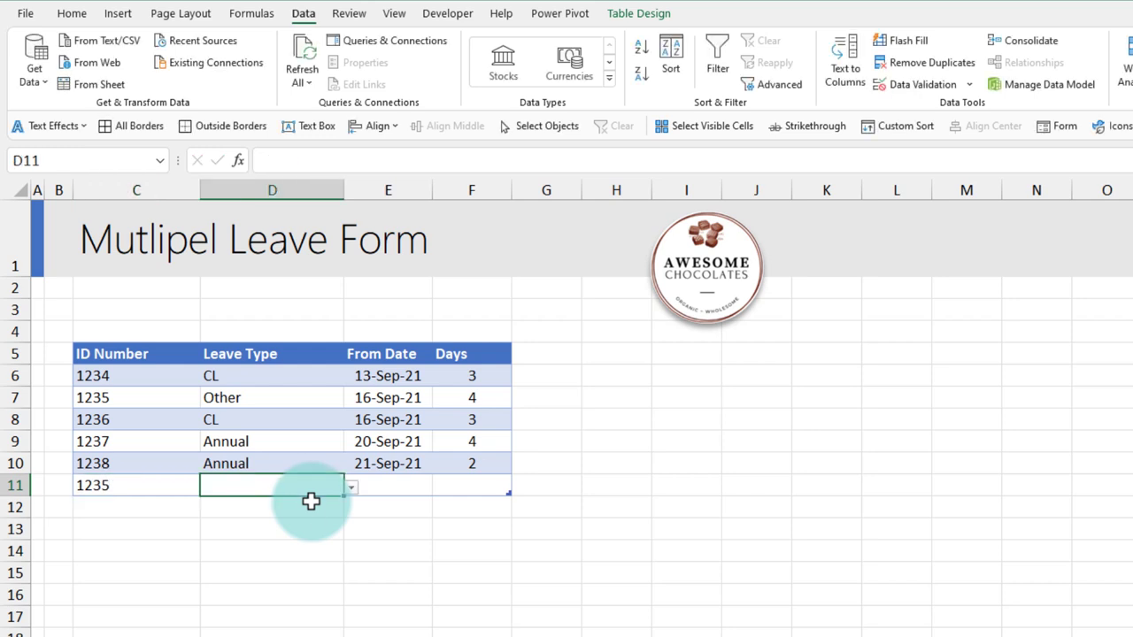
{"action": "left_click", "coordinate": [351, 489]}
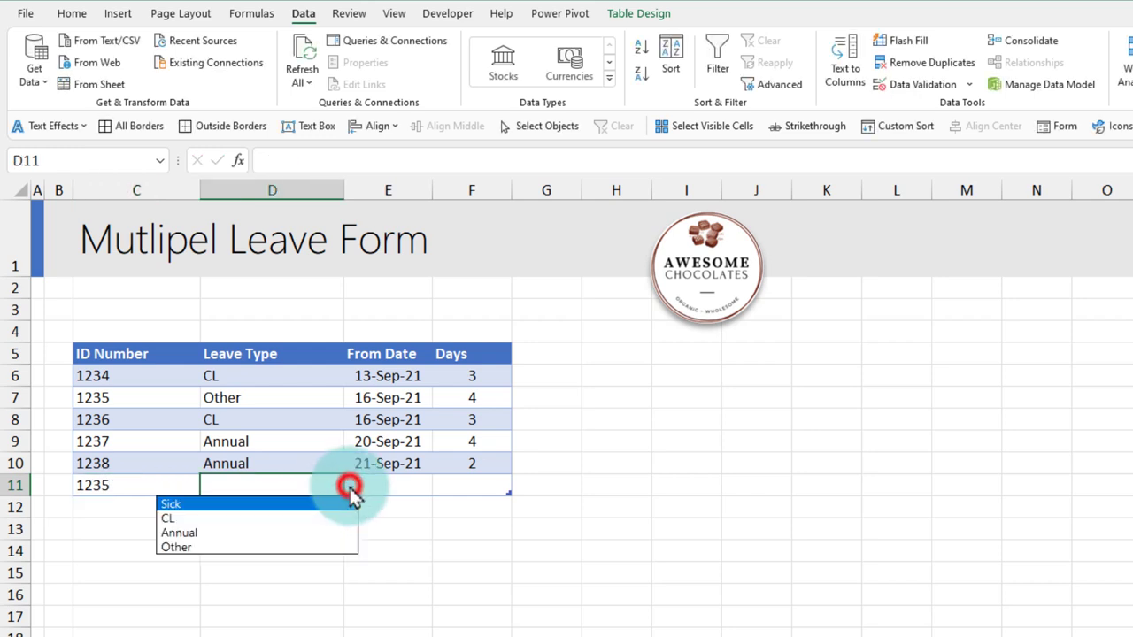
{"action": "left_click", "coordinate": [351, 488]}
{"action": "left_click_drag", "start_coordinate": [298, 372], "coordinate": [305, 489]}
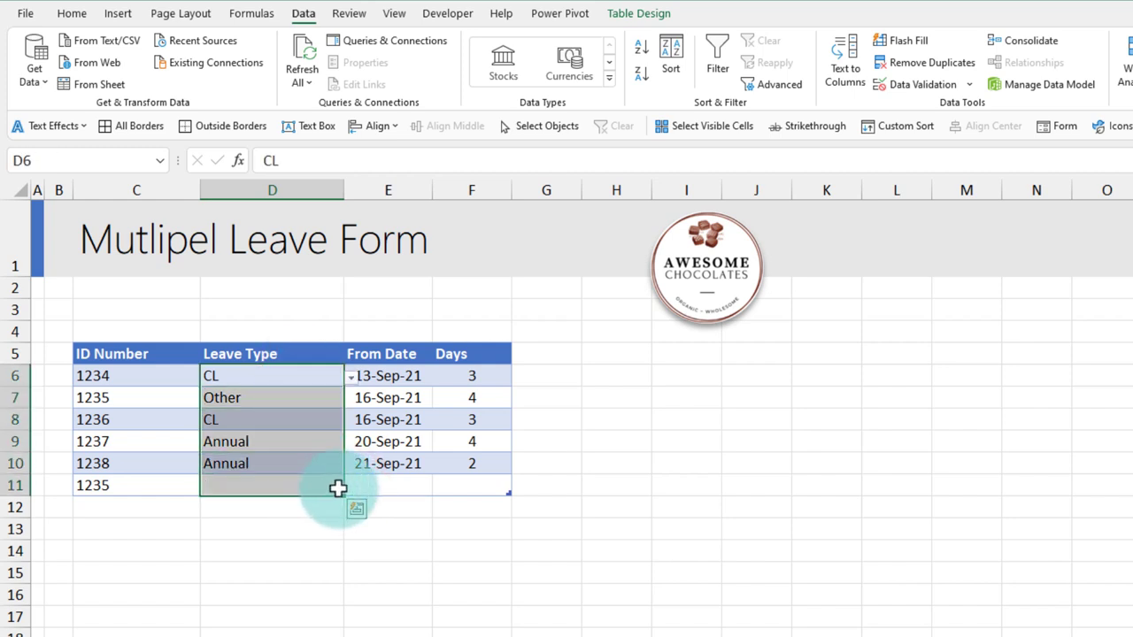
{"action": "left_click", "coordinate": [394, 485]}
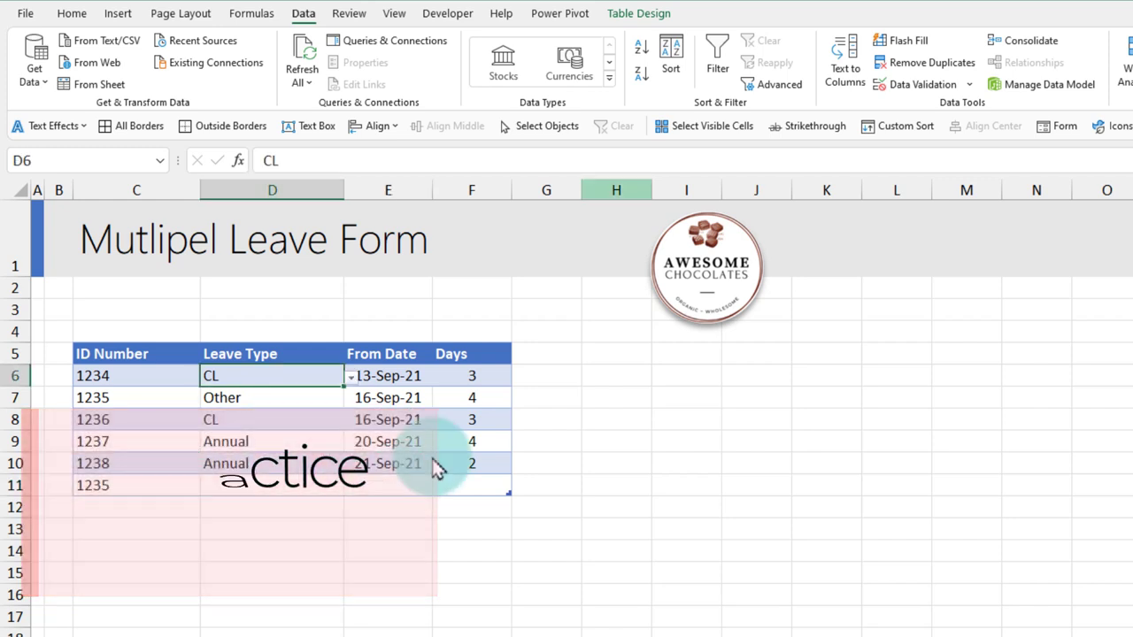
Name the Leave types range B3:B6 'leave.types' through the Name Box.
{"action": "left_click", "coordinate": [921, 84]}
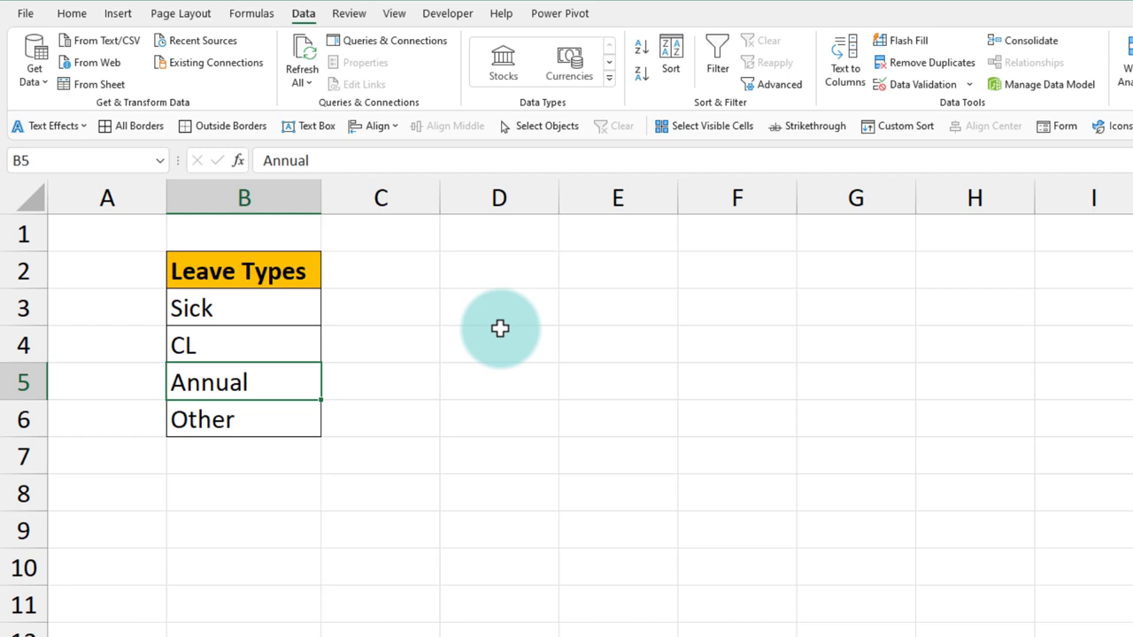
{"action": "left_click_drag", "start_coordinate": [238, 297], "coordinate": [239, 420]}
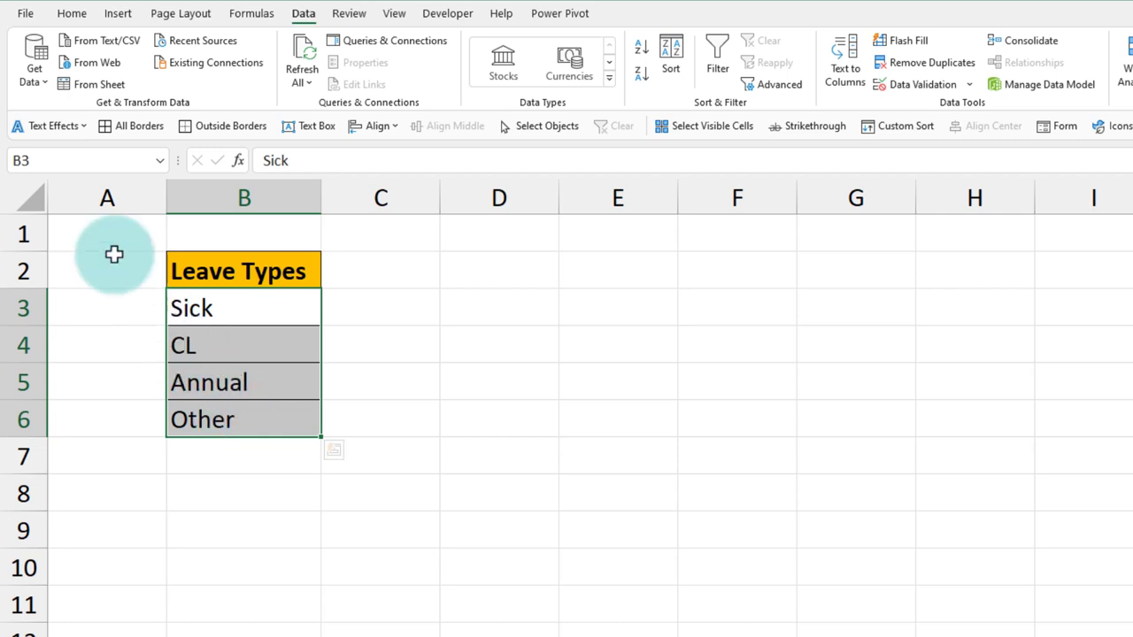
{"action": "left_click", "coordinate": [42, 159]}
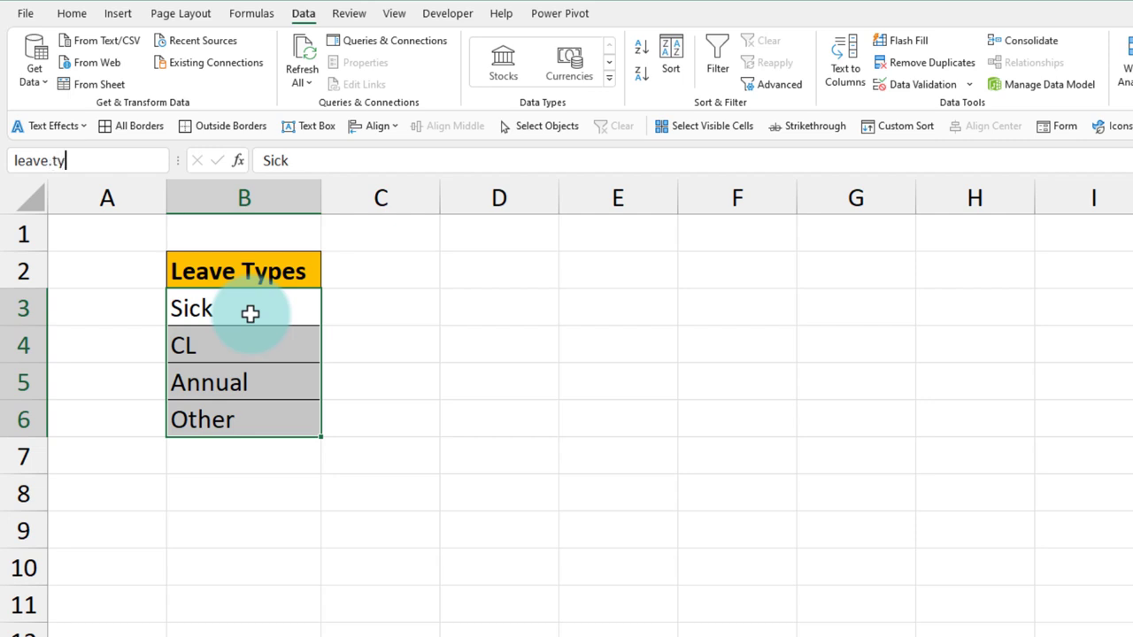
{"action": "type", "text": "leave.types"}
{"action": "key", "text": "Return"}
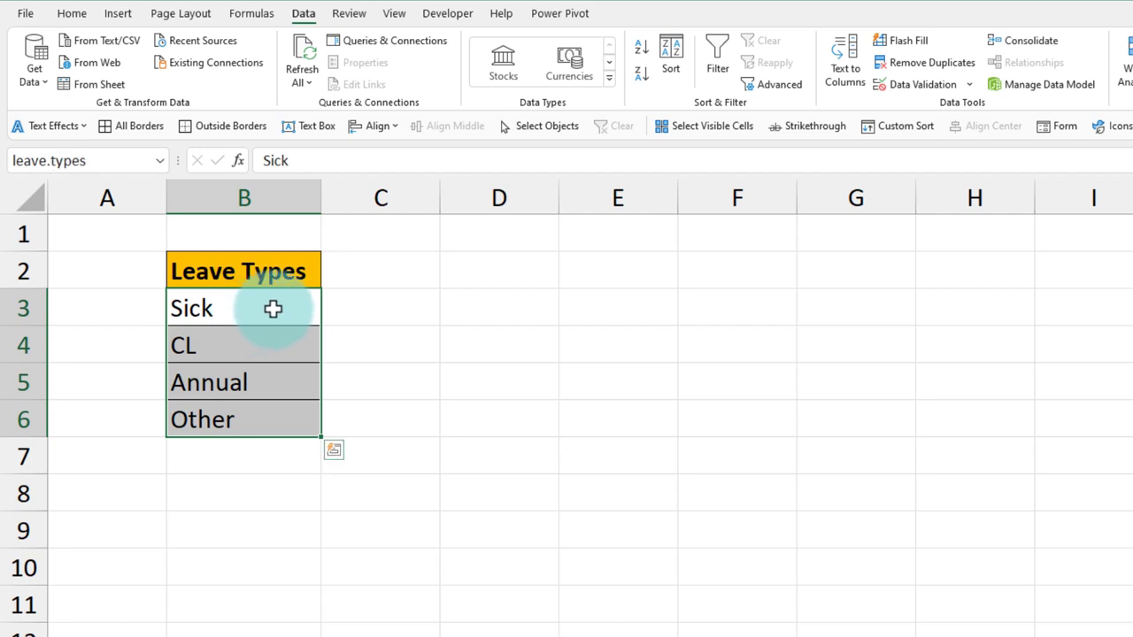
{"action": "left_click_drag", "start_coordinate": [271, 308], "coordinate": [270, 427]}
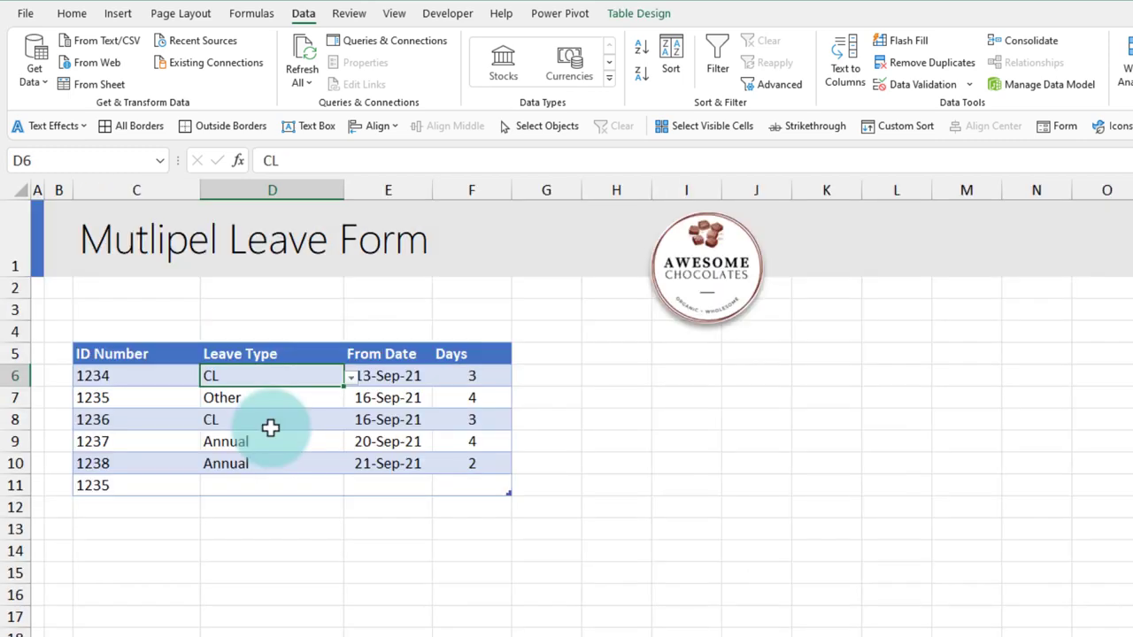
Set the data validation list source for D6:D11 to =leave.types.
{"action": "left_click_drag", "start_coordinate": [275, 441], "coordinate": [296, 486]}
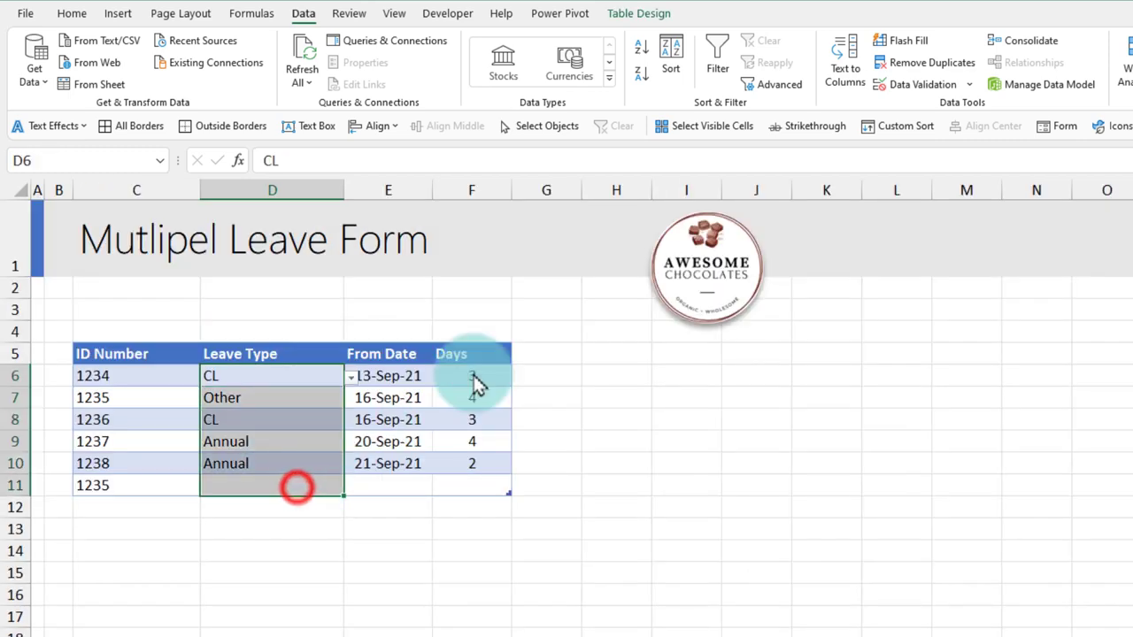
{"action": "left_click", "coordinate": [923, 85]}
{"action": "left_click", "coordinate": [574, 197]}
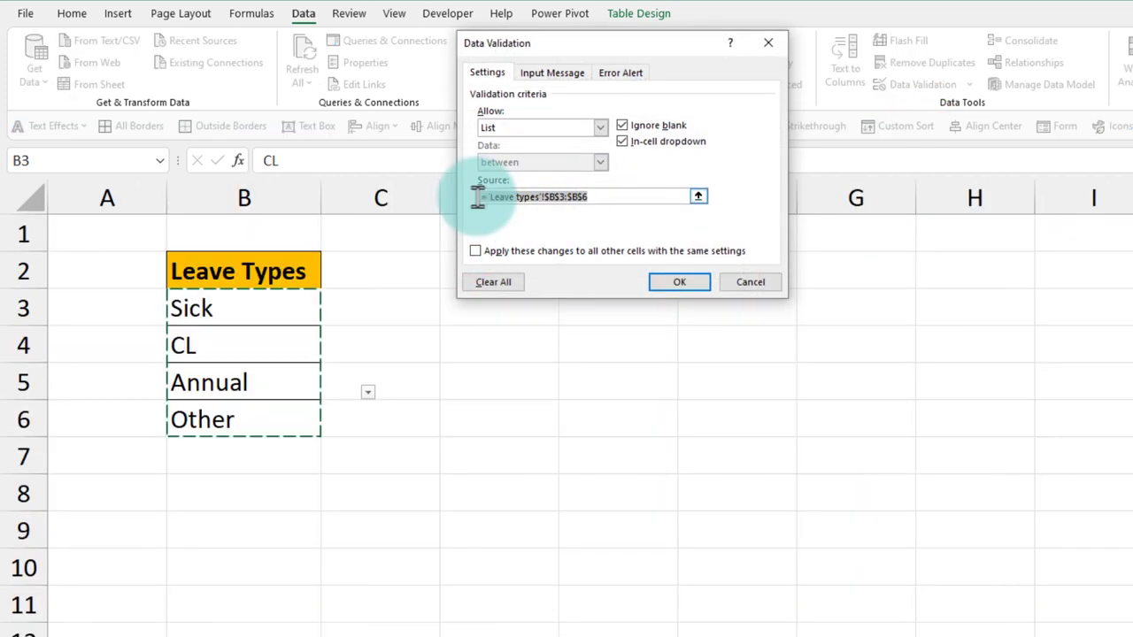
{"action": "type", "text": "=leave.types"}
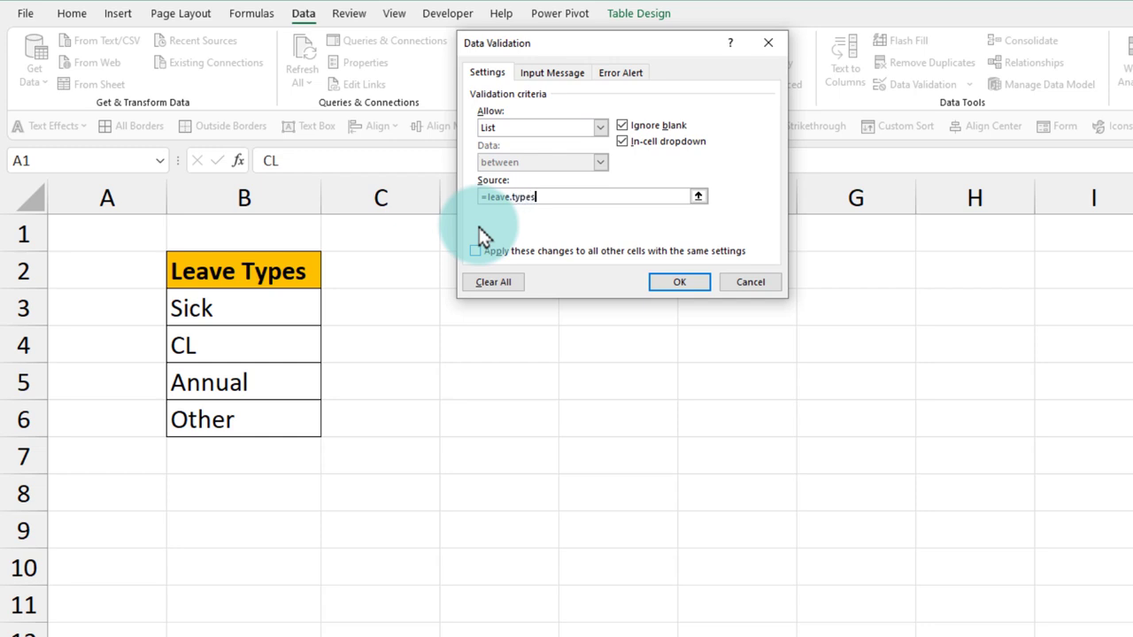
{"action": "left_click", "coordinate": [679, 281]}
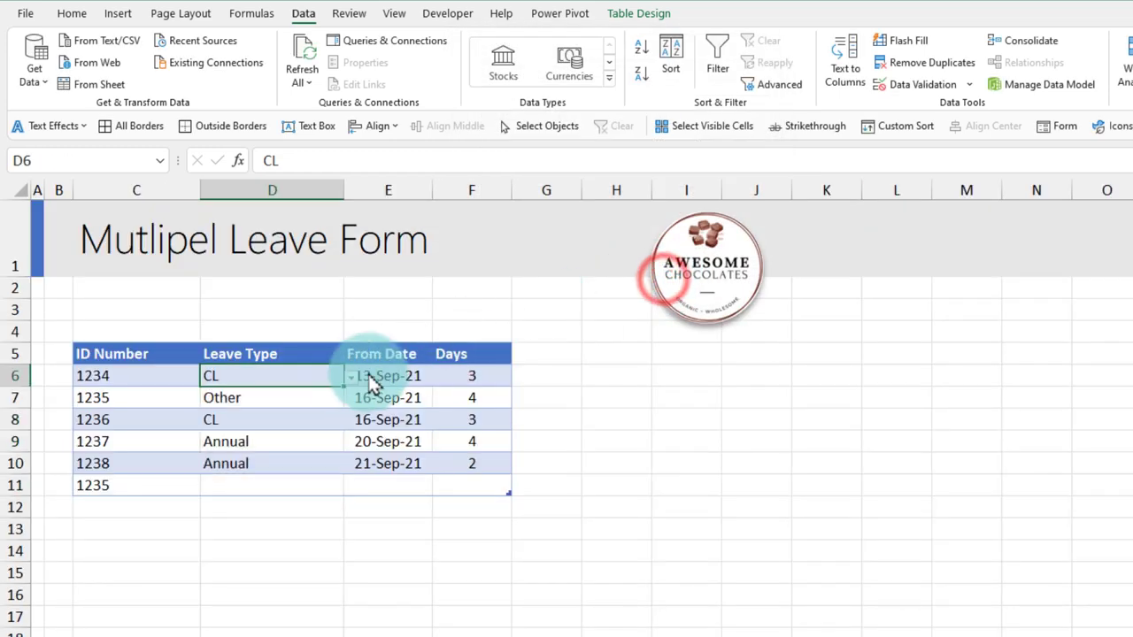
Test D6's drop-down, leaving Annual, then select the empty cell below Other on Leave types.
{"action": "left_click", "coordinate": [350, 377]}
{"action": "left_click", "coordinate": [304, 422]}
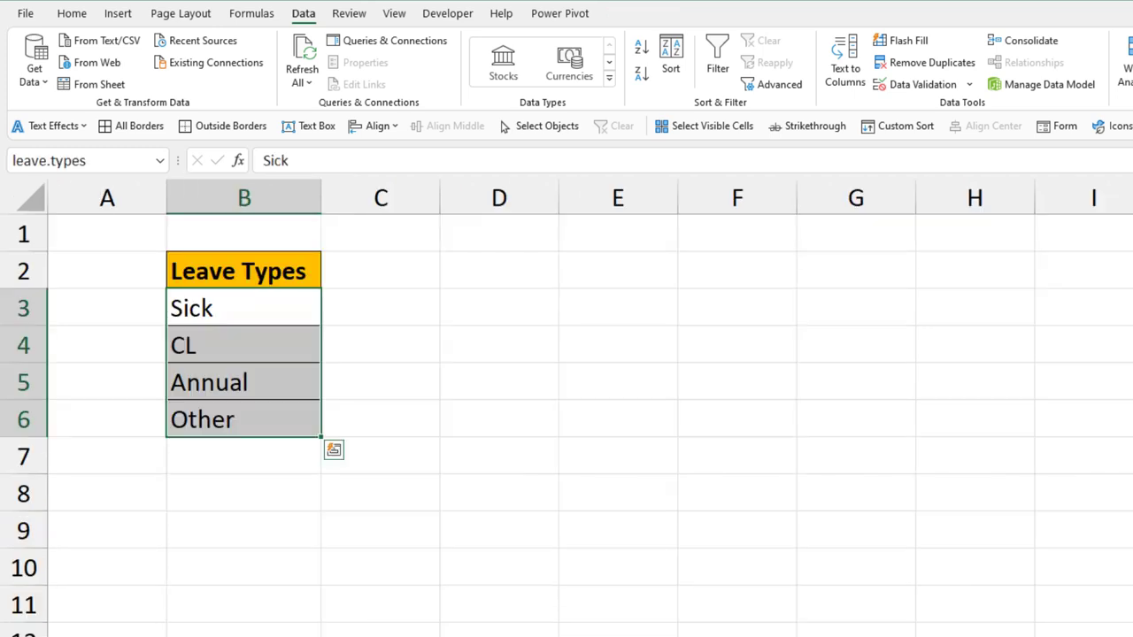
{"action": "left_click", "coordinate": [230, 451]}
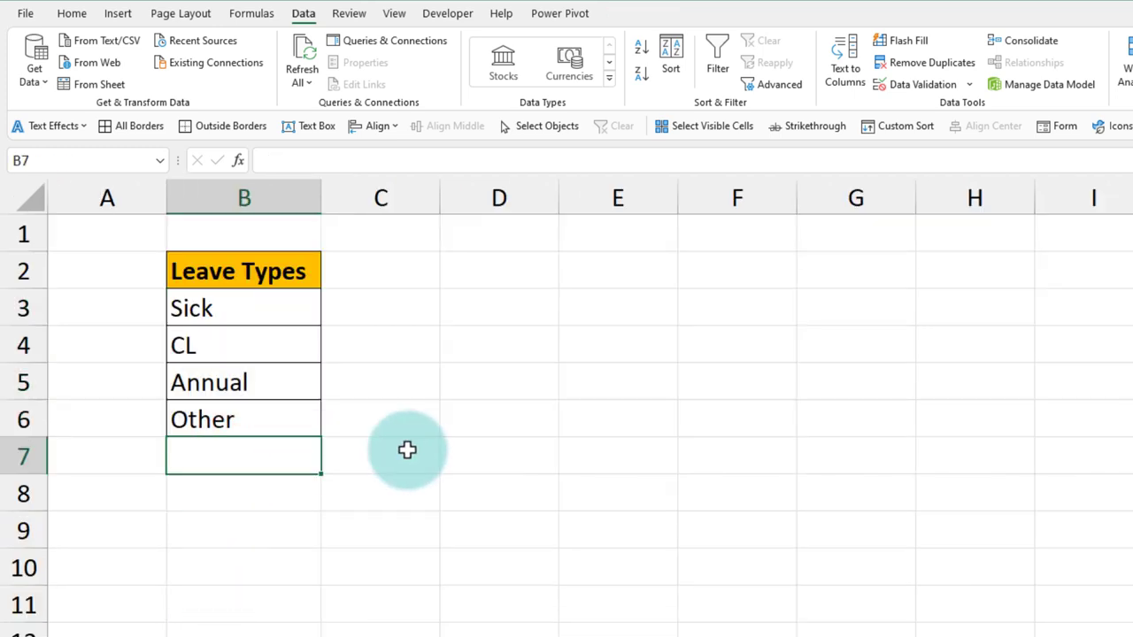
Enter Domestic in B7 and extend leave.types to end at row 7 (B3:B7) in Name Manager.
{"action": "type", "text": "Do"}
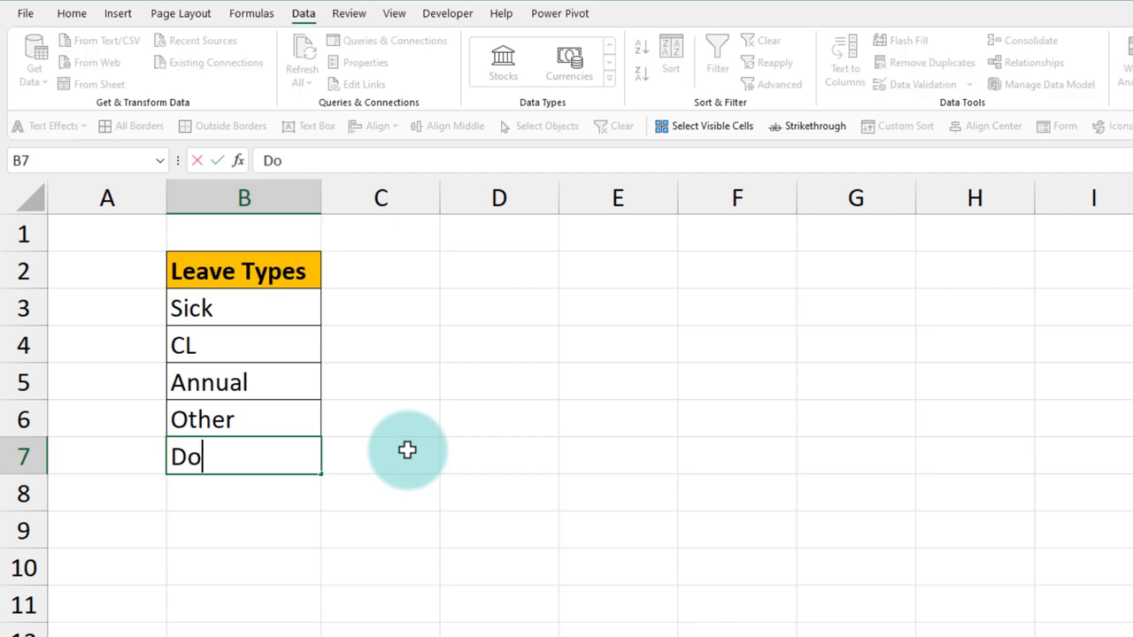
{"action": "type", "text": "mestic"}
{"action": "key", "text": "ctrl+Return"}
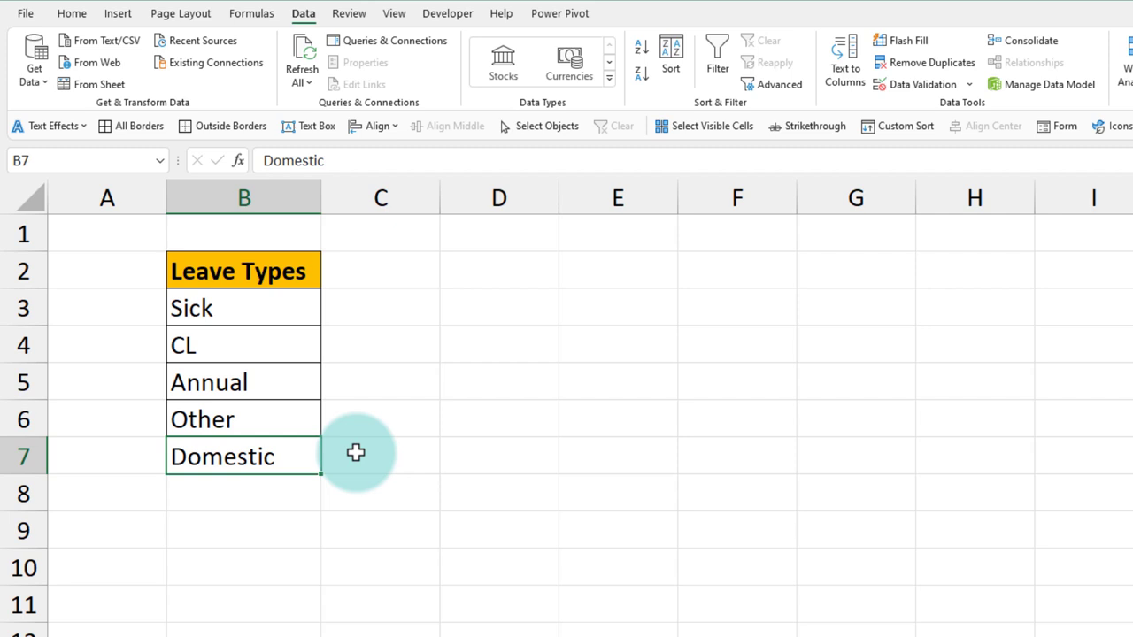
{"action": "left_click", "coordinate": [252, 19]}
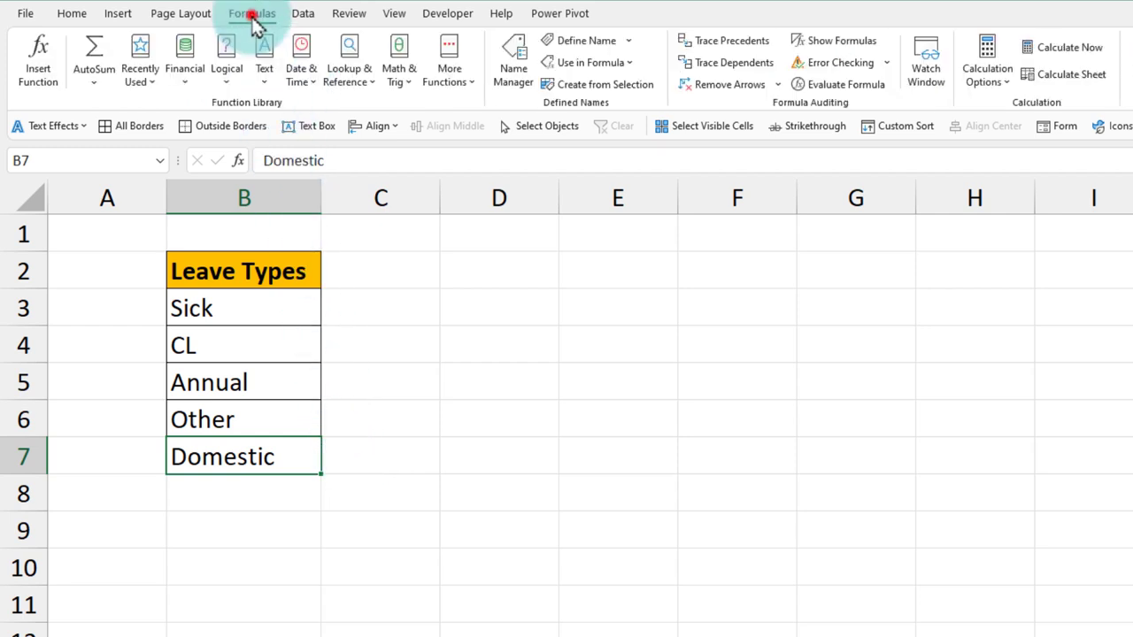
{"action": "left_click", "coordinate": [514, 71]}
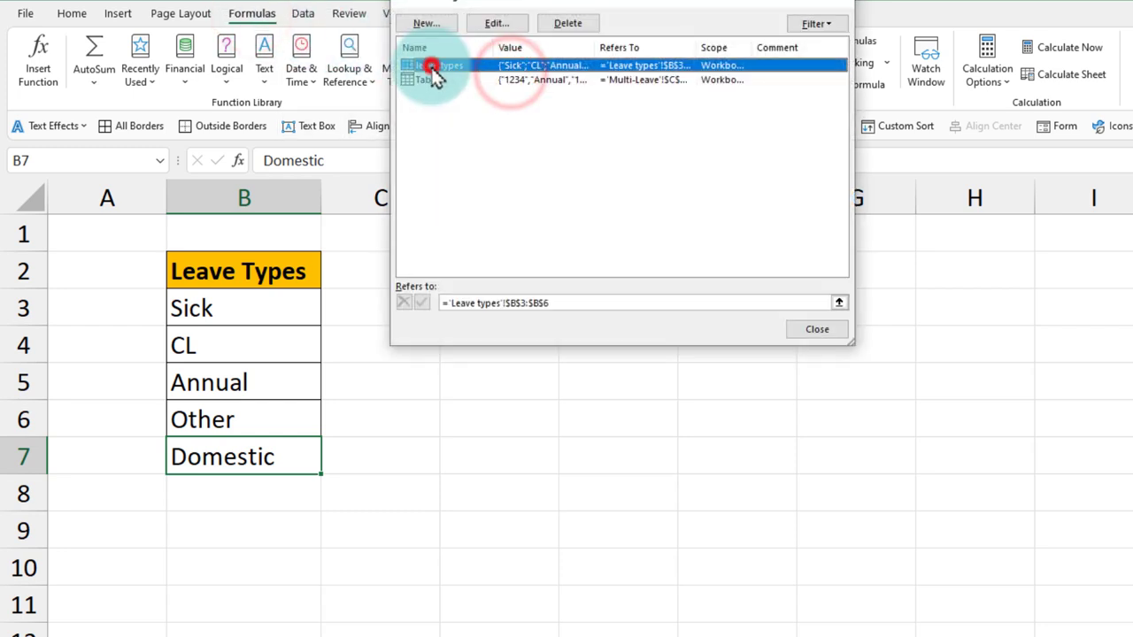
{"action": "left_click", "coordinate": [430, 66]}
{"action": "left_click", "coordinate": [559, 304]}
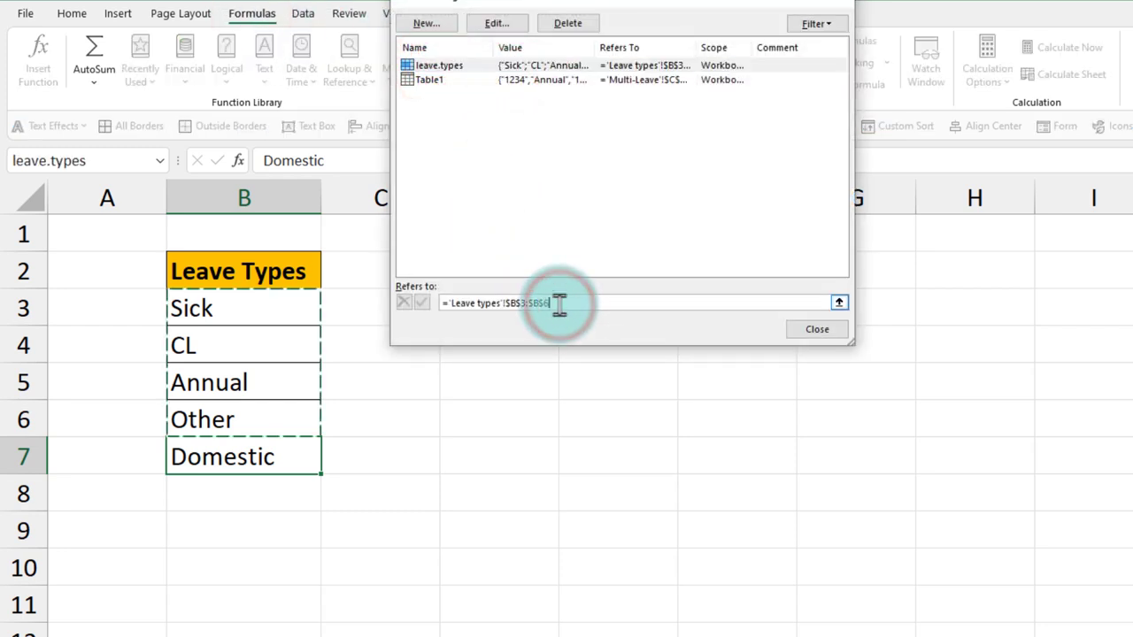
{"action": "key", "text": "BackSpace"}
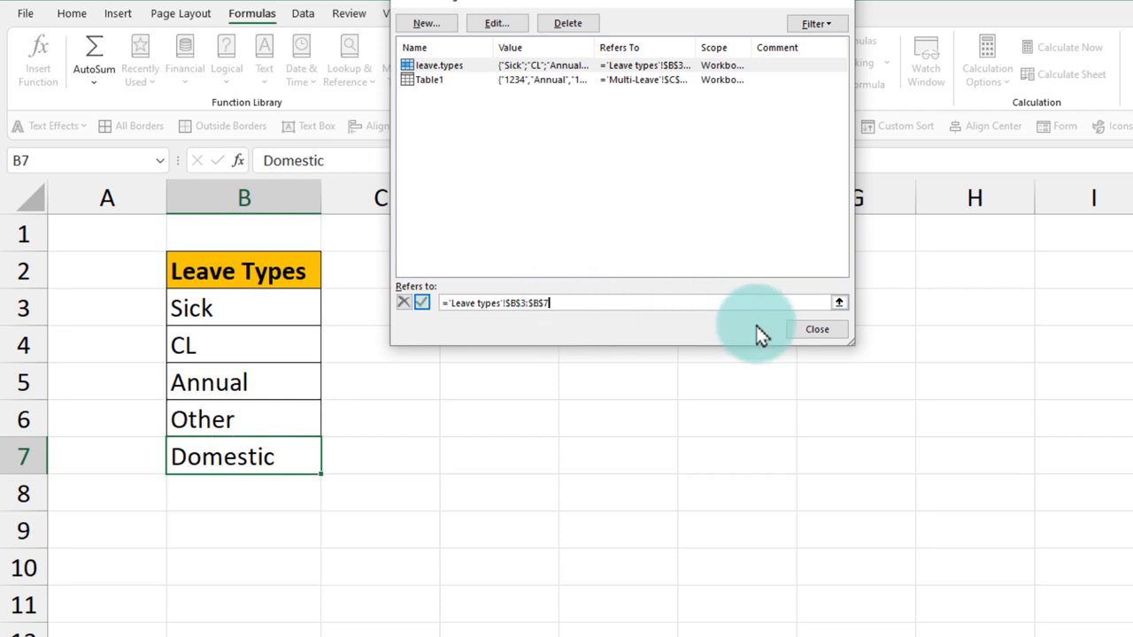
{"action": "left_click", "coordinate": [421, 303]}
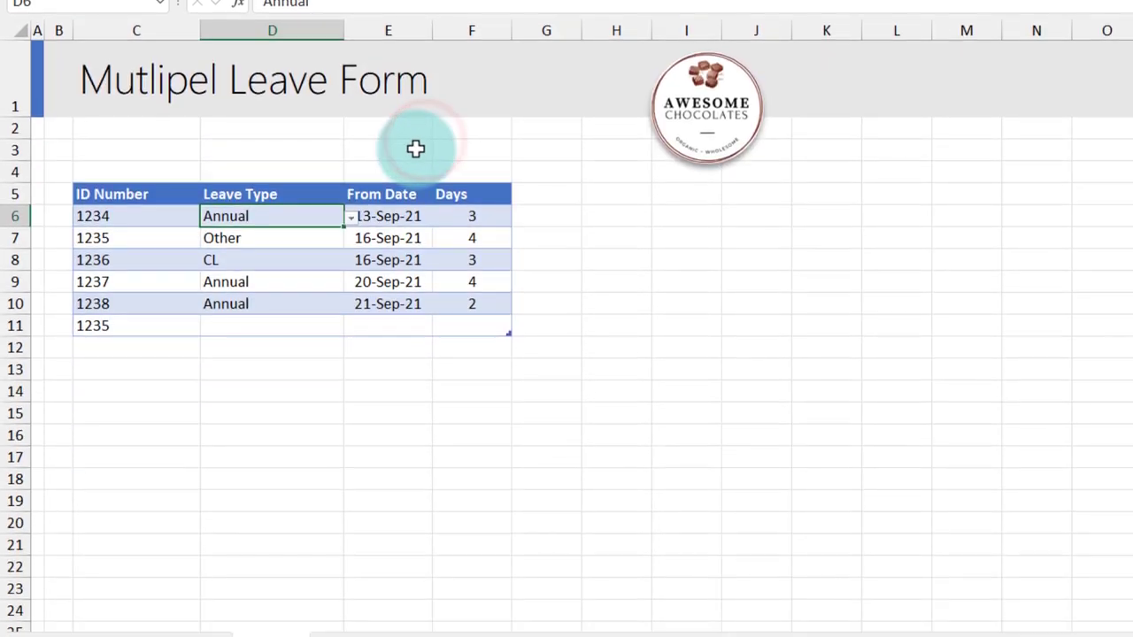
{"action": "left_click", "coordinate": [351, 217]}
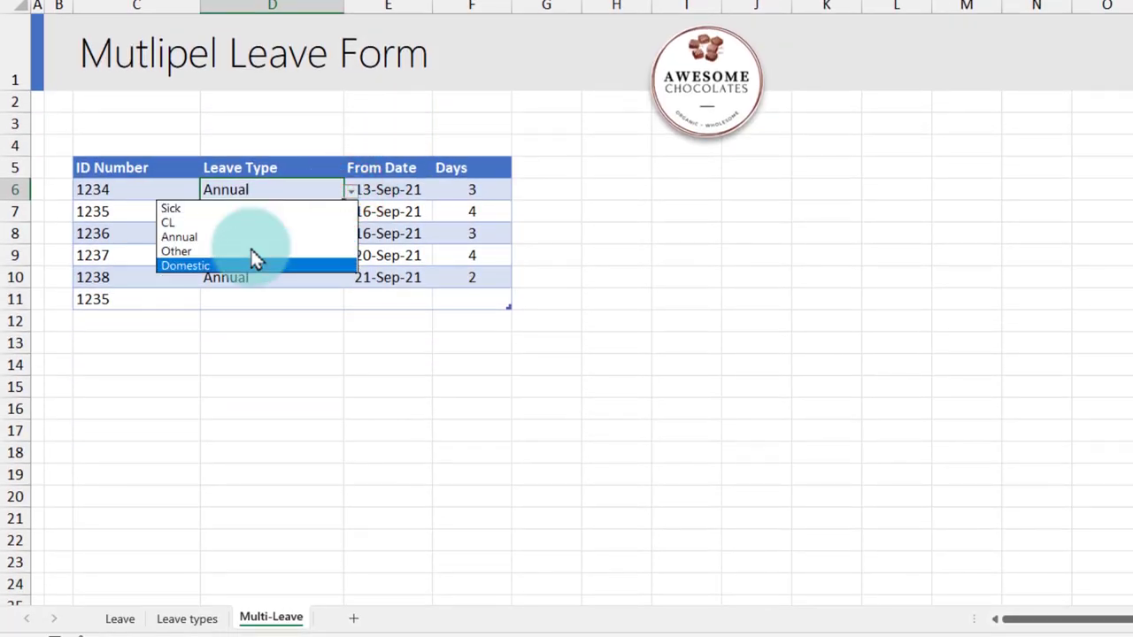
{"action": "left_click", "coordinate": [298, 294]}
{"action": "left_click", "coordinate": [122, 617]}
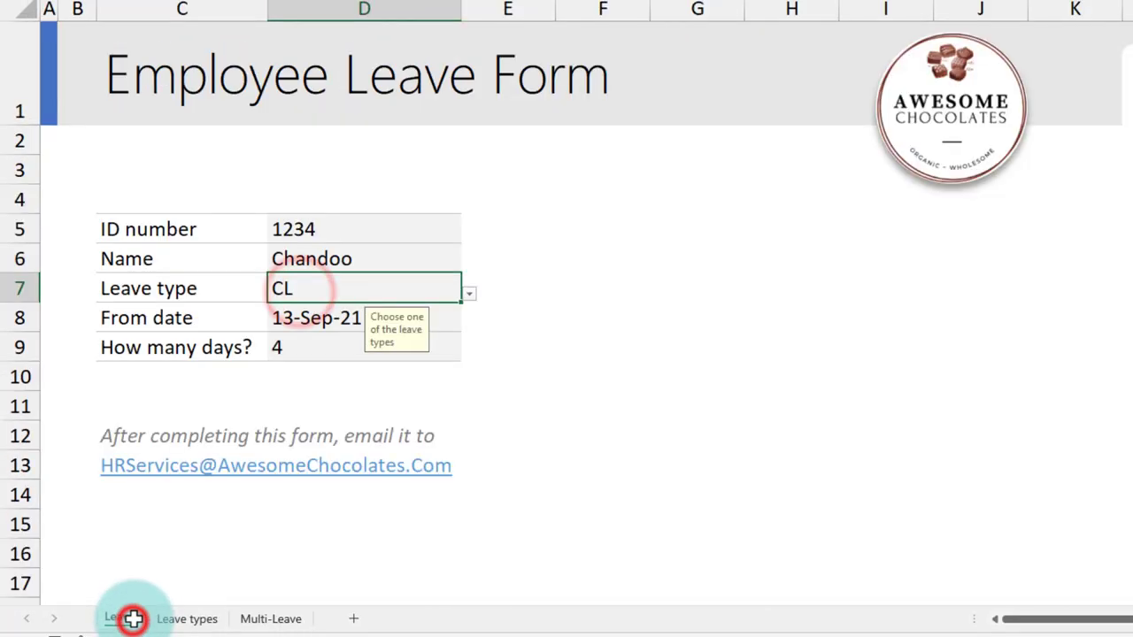
{"action": "left_click", "coordinate": [469, 293]}
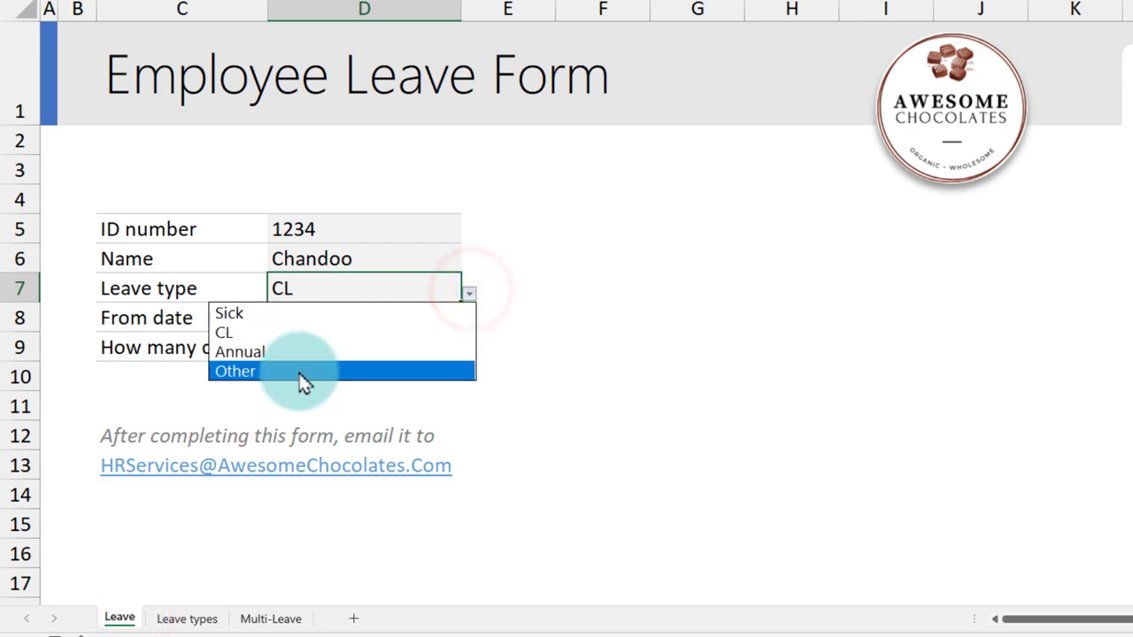
{"action": "key", "text": "Up"}
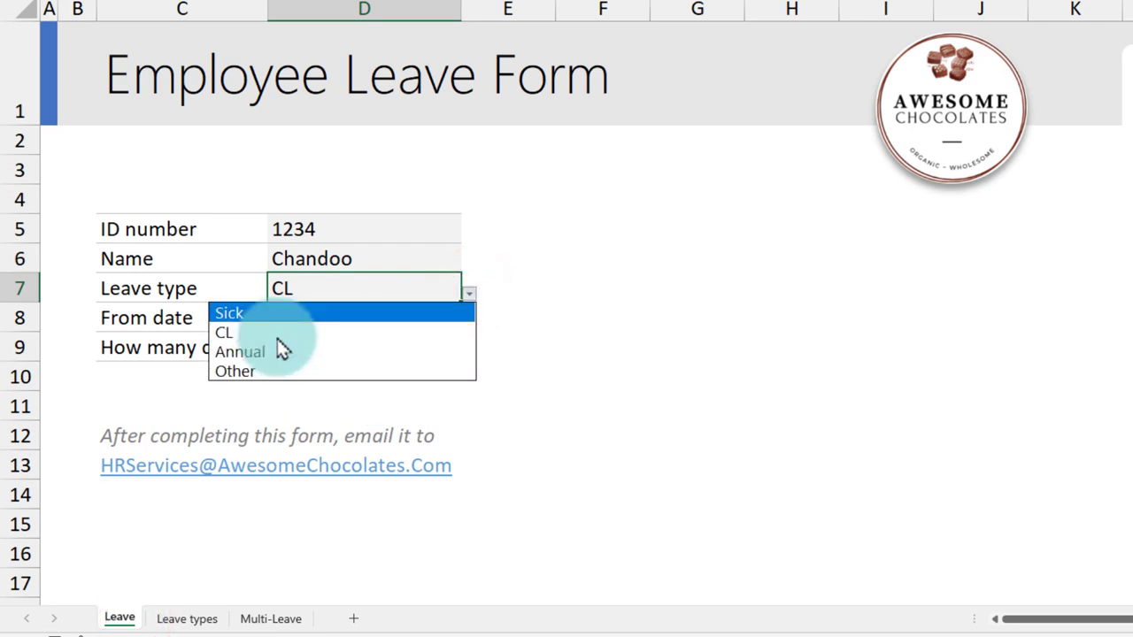
{"action": "left_click", "coordinate": [576, 288]}
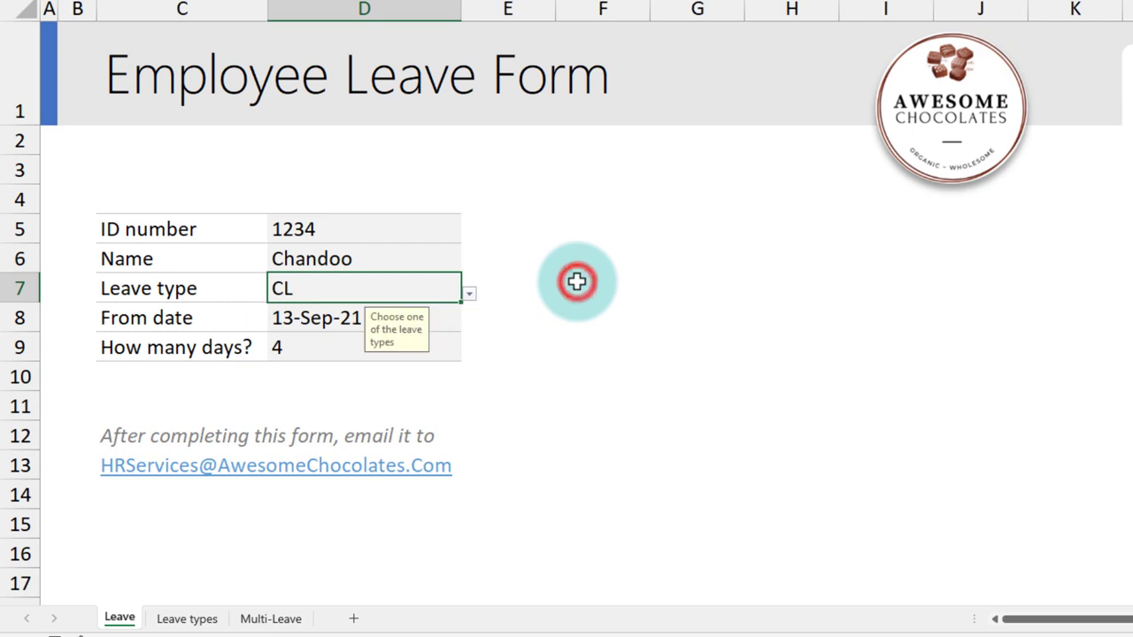
{"action": "left_click", "coordinate": [186, 618]}
{"action": "left_click_drag", "start_coordinate": [286, 112], "coordinate": [267, 274]}
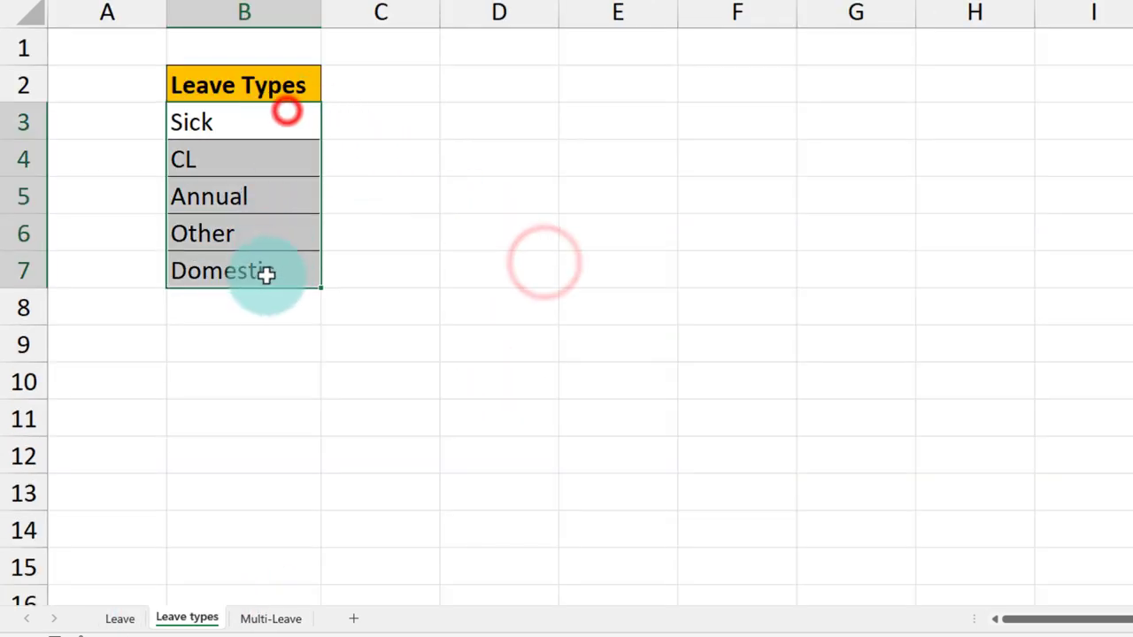
{"action": "left_click", "coordinate": [268, 617]}
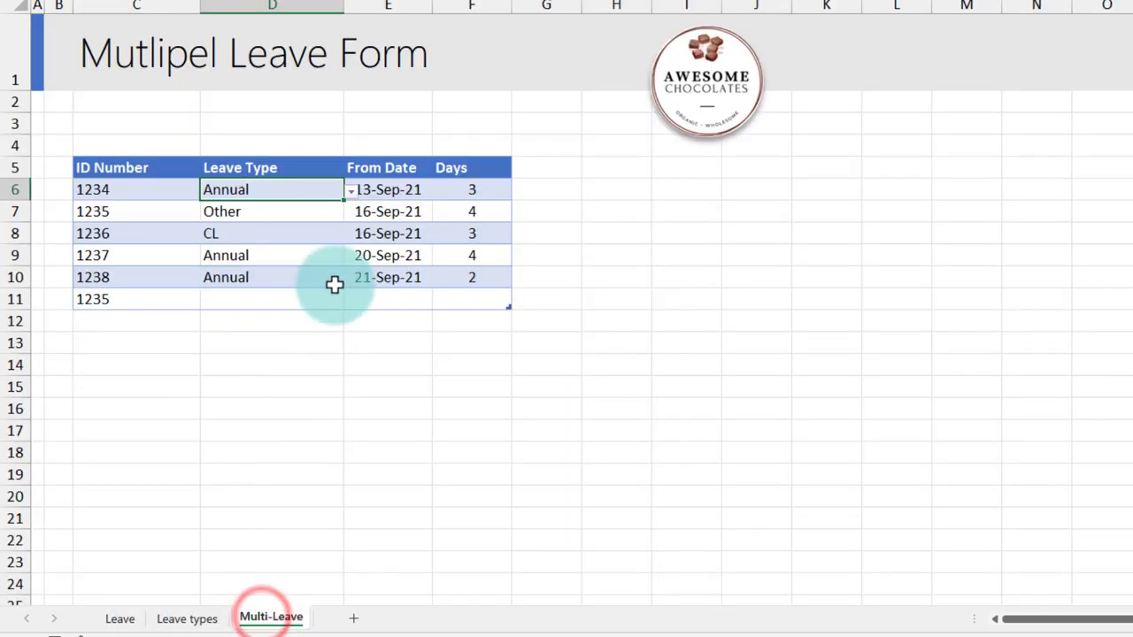